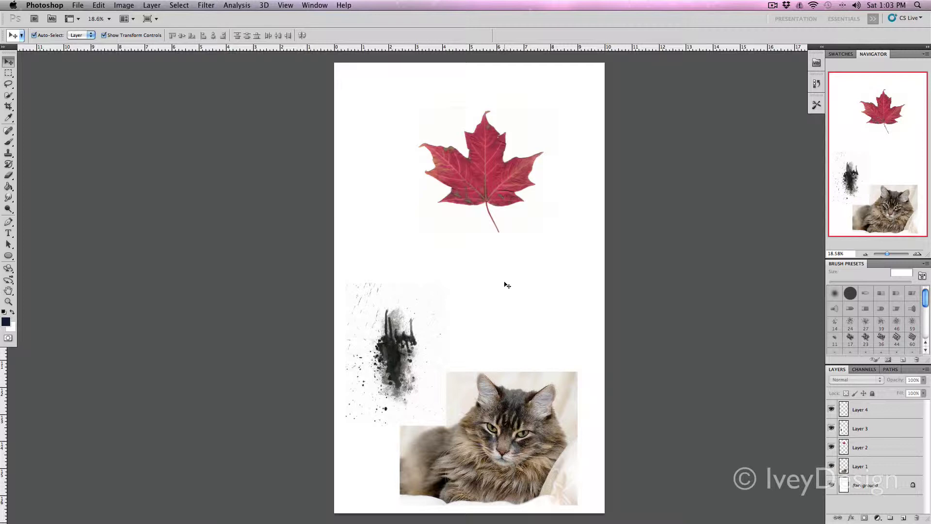
- Select the red maple leaf image and remove its color with the Desaturate adjustment
{"action": "key", "text": "super+equal"}
{"action": "key", "text": "super+equal"}
{"action": "key", "text": "super+equal"}
{"action": "key", "text": "super+equal"}
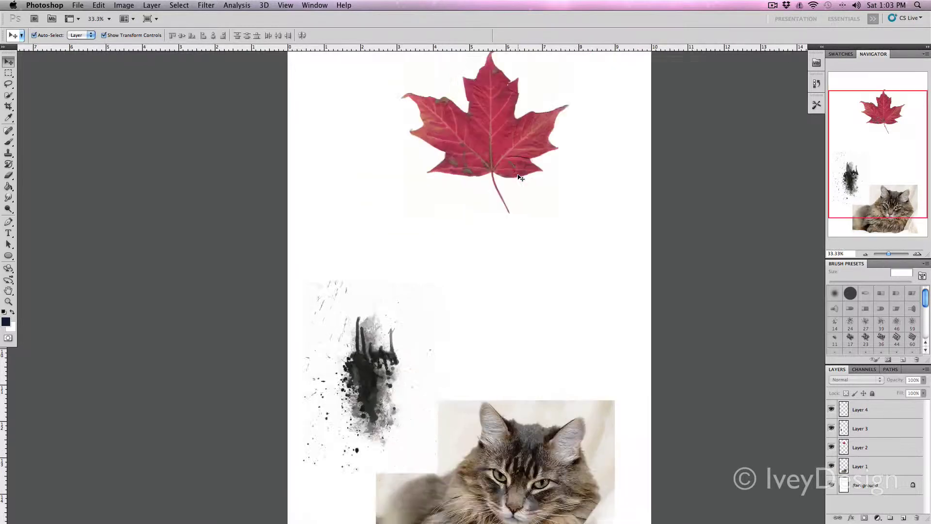
{"action": "key", "text": "super+minus"}
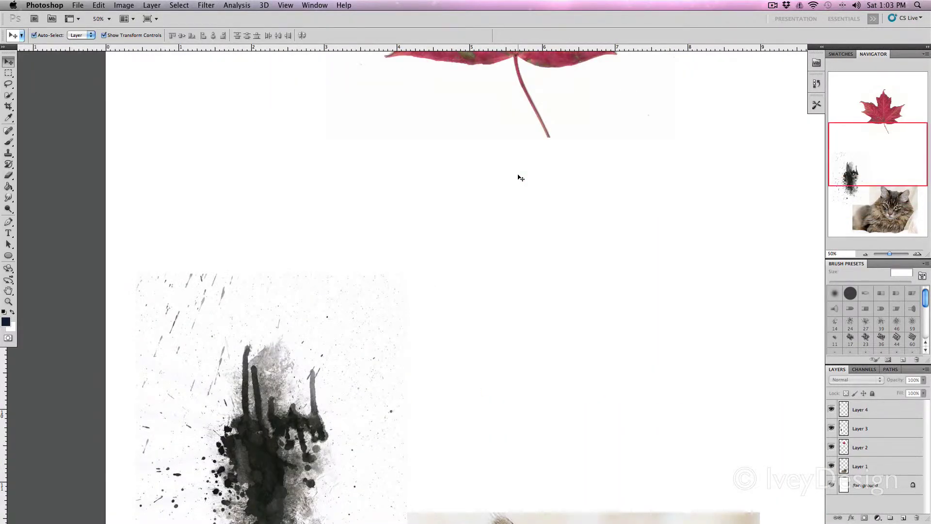
{"action": "scroll", "coordinate": [521, 178], "scroll_direction": "up", "scroll_amount": 5}
{"action": "scroll", "coordinate": [520, 178], "scroll_direction": "up", "scroll_amount": 3}
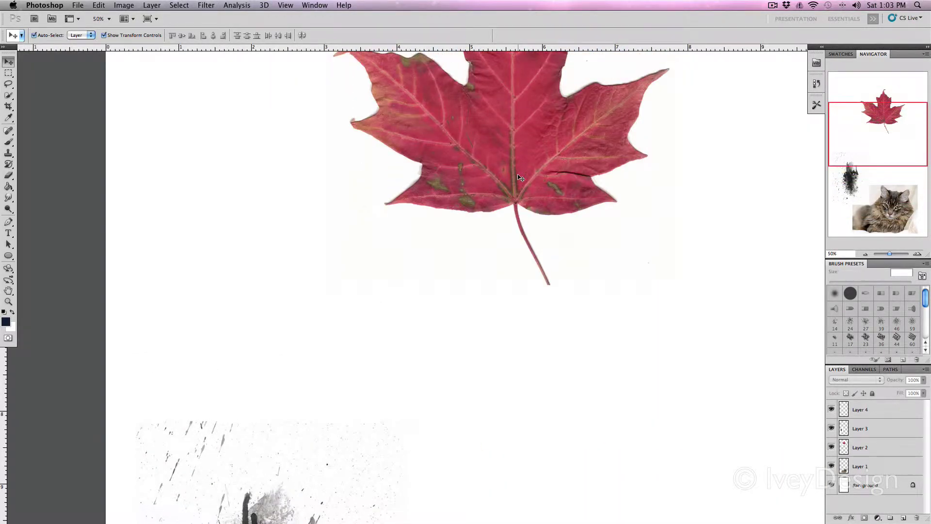
{"action": "scroll", "coordinate": [518, 175], "scroll_direction": "up", "scroll_amount": 5}
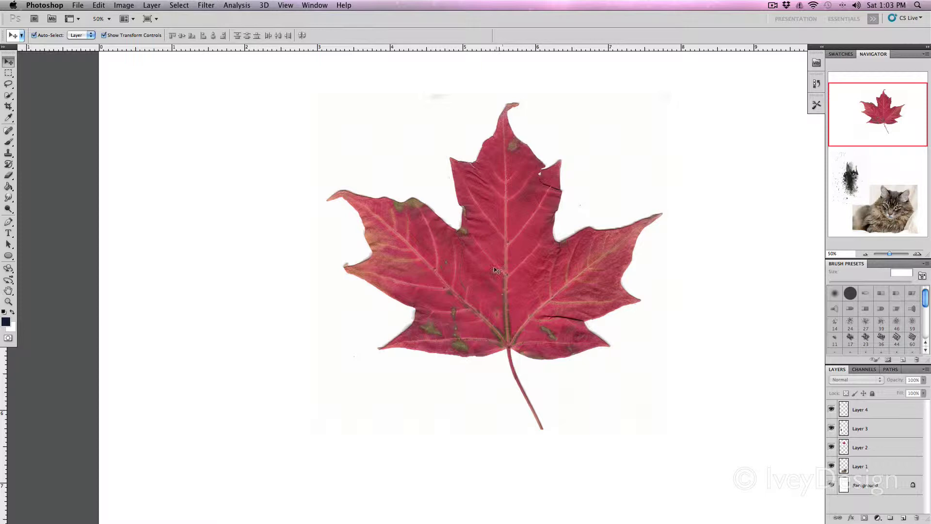
{"action": "left_click", "coordinate": [478, 230]}
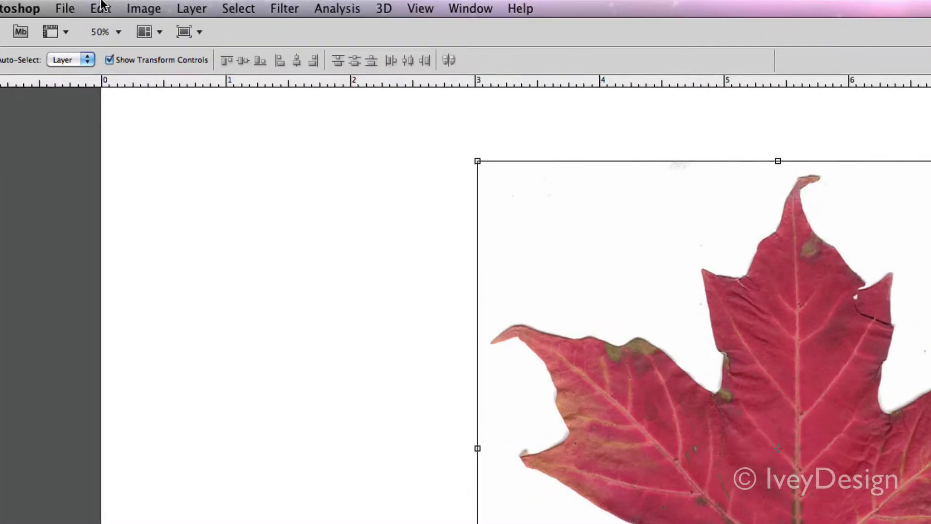
{"action": "left_click", "coordinate": [118, 5]}
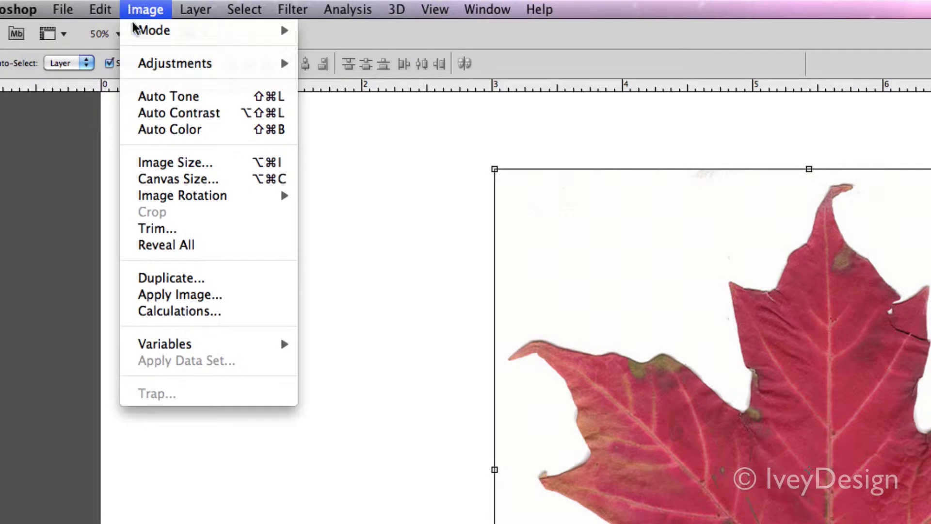
{"action": "mouse_move", "coordinate": [140, 65]}
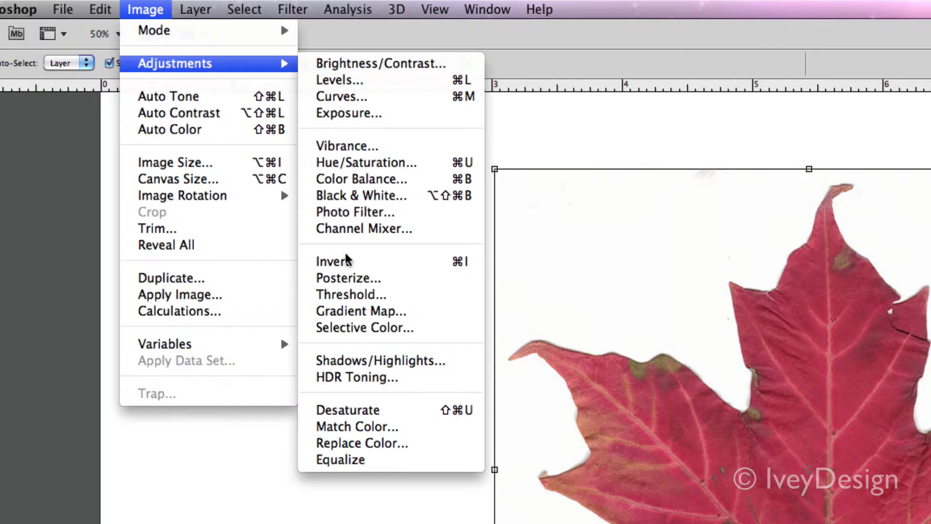
{"action": "left_click", "coordinate": [386, 410]}
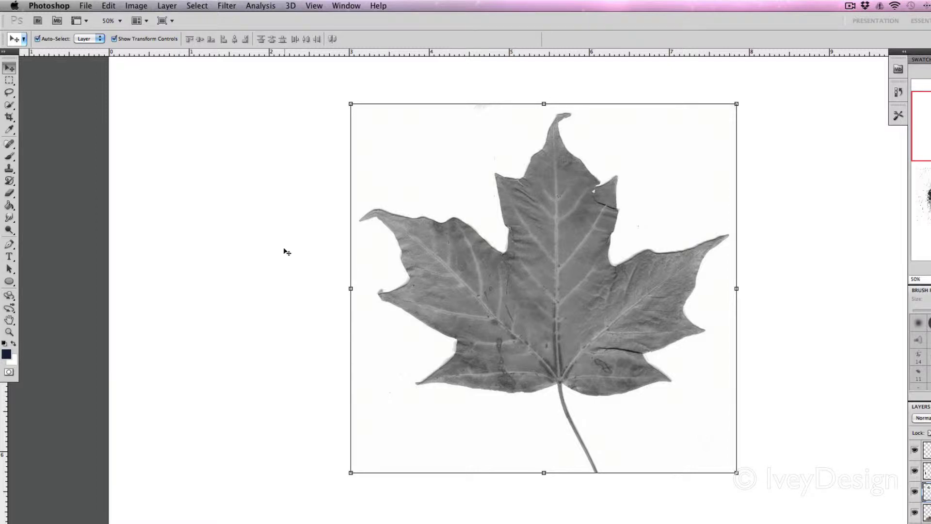
- Increase the leaf's contrast with a Levels adjustment, setting the input levels to 89, 0.93 and 207
{"action": "left_click", "coordinate": [133, 6]}
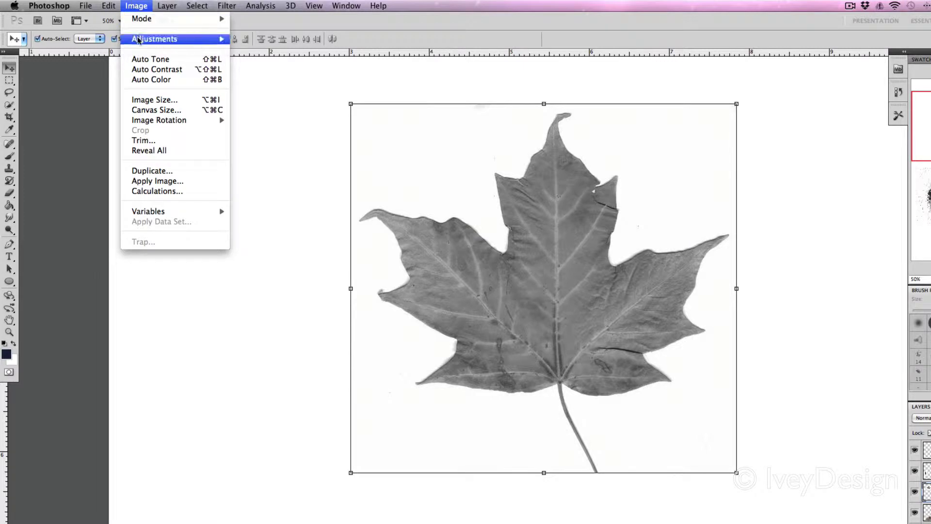
{"action": "mouse_move", "coordinate": [138, 40]}
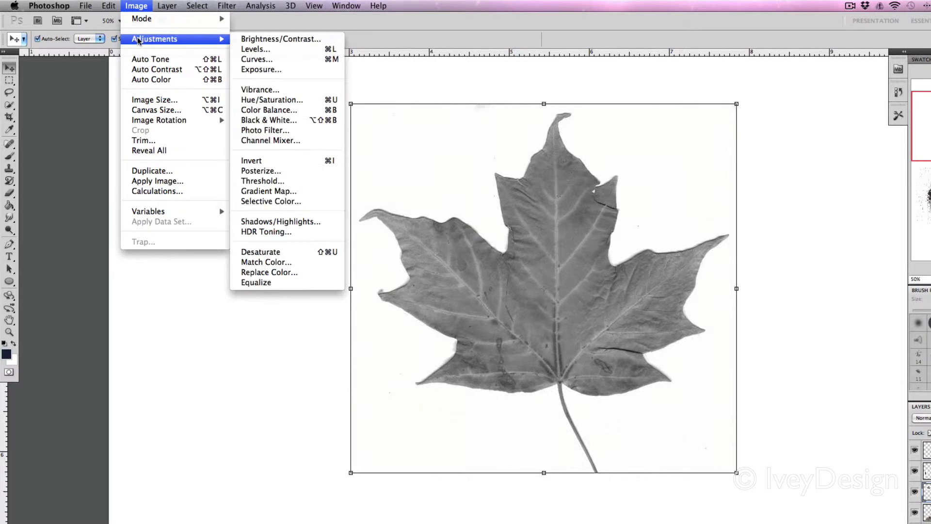
{"action": "left_click", "coordinate": [262, 49]}
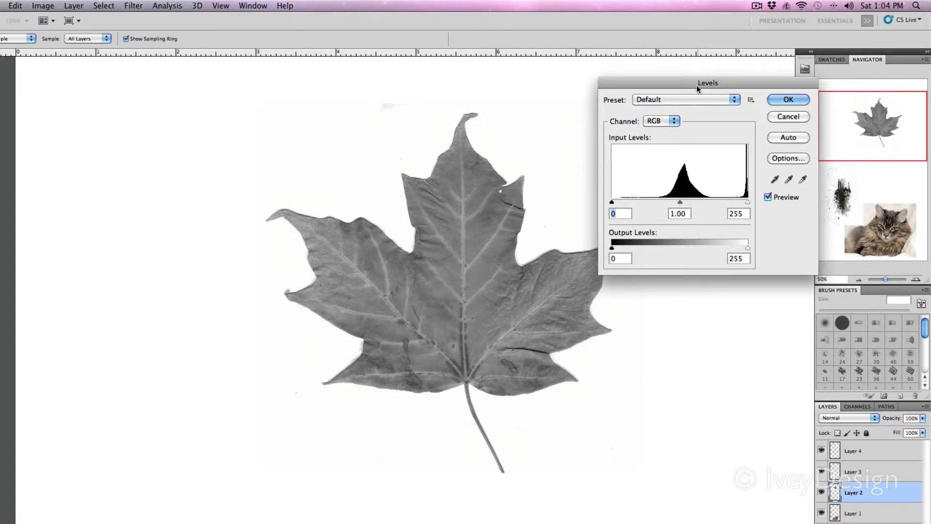
{"action": "left_click_drag", "start_coordinate": [696, 85], "coordinate": [751, 161]}
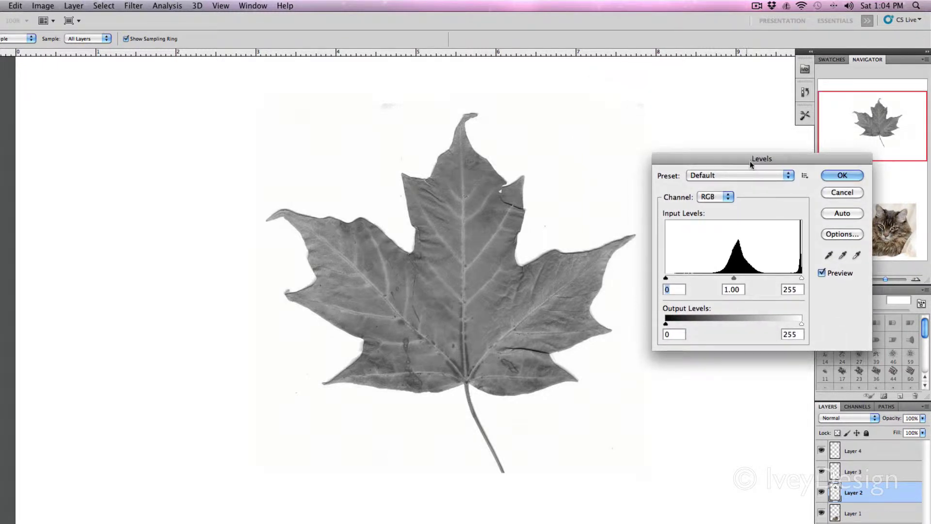
{"action": "left_click_drag", "start_coordinate": [802, 280], "coordinate": [776, 280]}
{"action": "left_click_drag", "start_coordinate": [668, 280], "coordinate": [742, 281]}
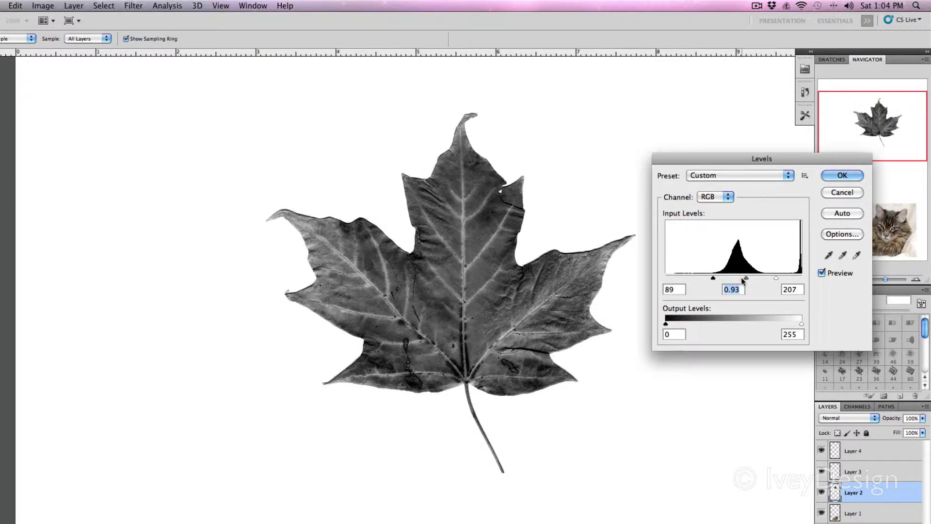
{"action": "left_click", "coordinate": [841, 177]}
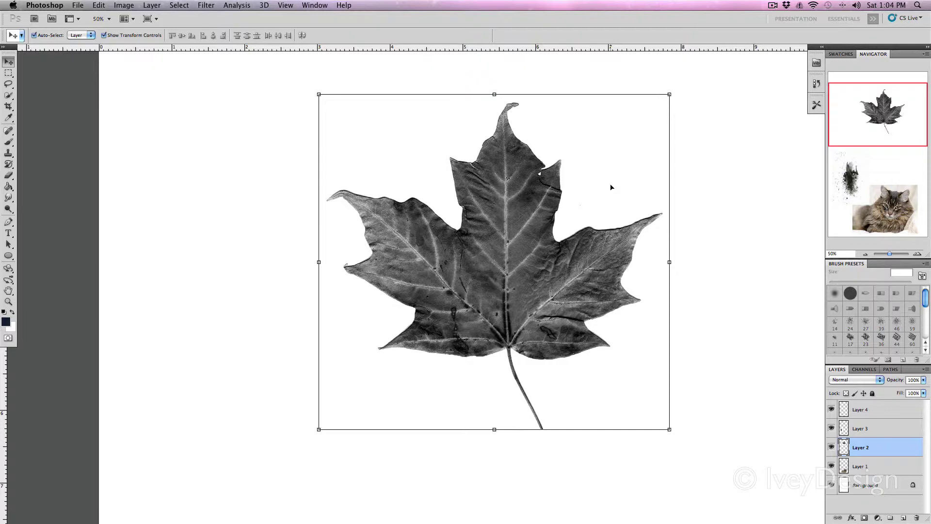
- Scale the gray leaf down proportionally to about 18.89% and apply the transformation
{"action": "left_click_drag", "start_coordinate": [674, 96], "coordinate": [494, 153]}
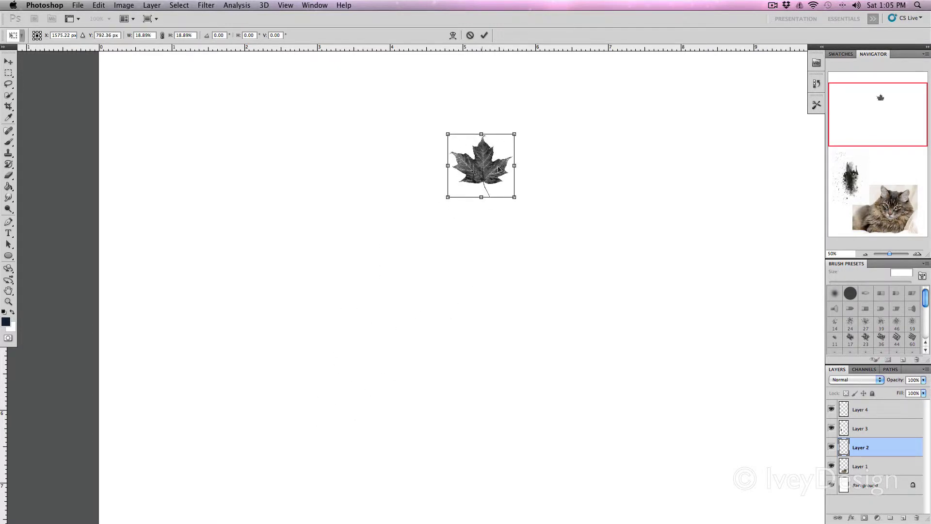
{"action": "key", "text": "Return"}
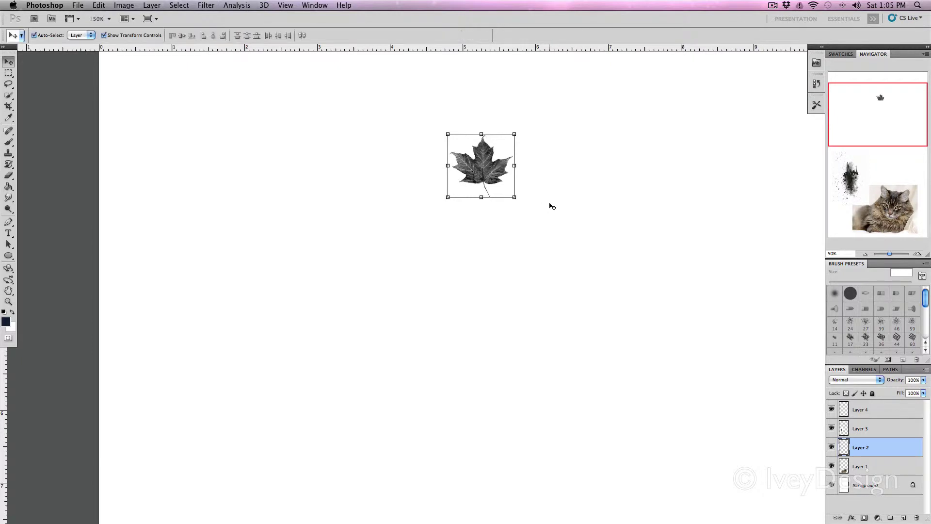
{"action": "left_click", "coordinate": [552, 207]}
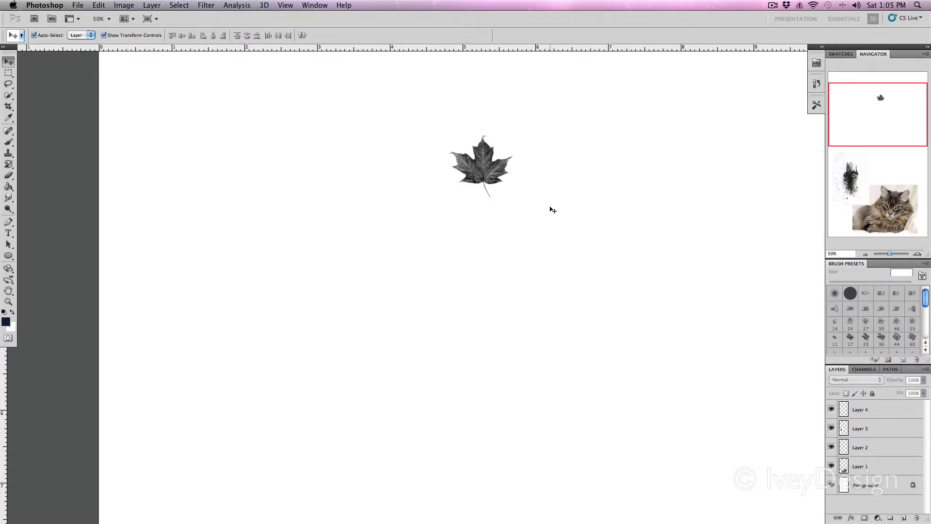
- Enclose the whole small leaf on Layer 2, including its stem, in a rectangular marquee selection
{"action": "key", "text": "super+equal"}
{"action": "key", "text": "super+equal"}
{"action": "key", "text": "super+equal"}
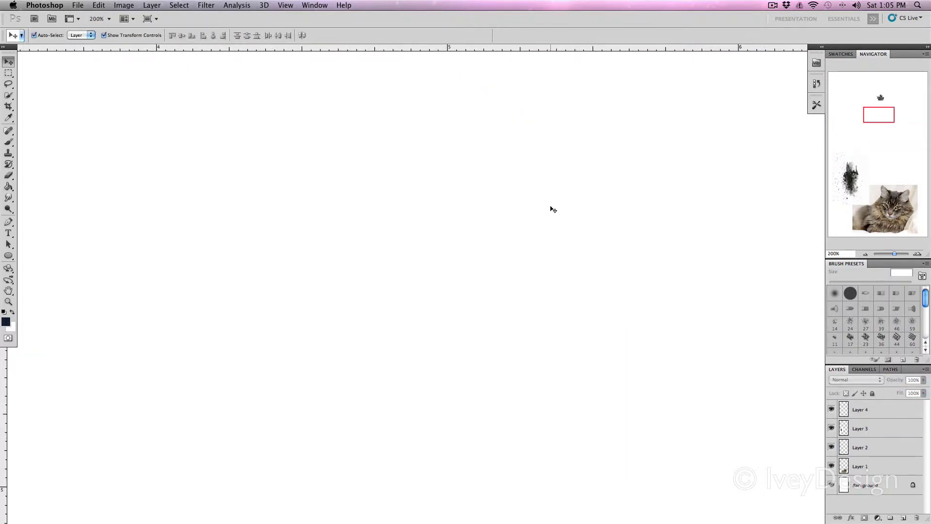
{"action": "left_click_drag", "start_coordinate": [551, 142], "coordinate": [504, 385]}
{"action": "scroll", "coordinate": [521, 185], "scroll_direction": "up", "scroll_amount": 3}
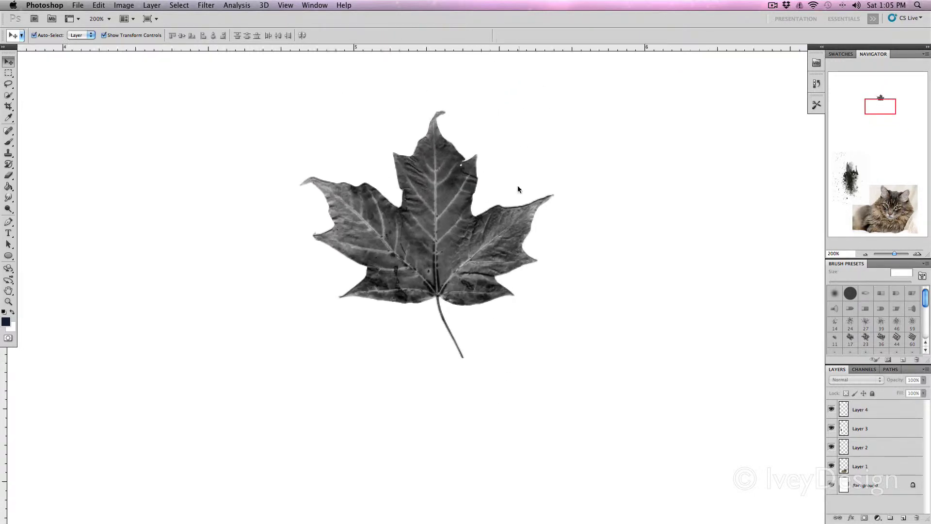
{"action": "left_click", "coordinate": [419, 241]}
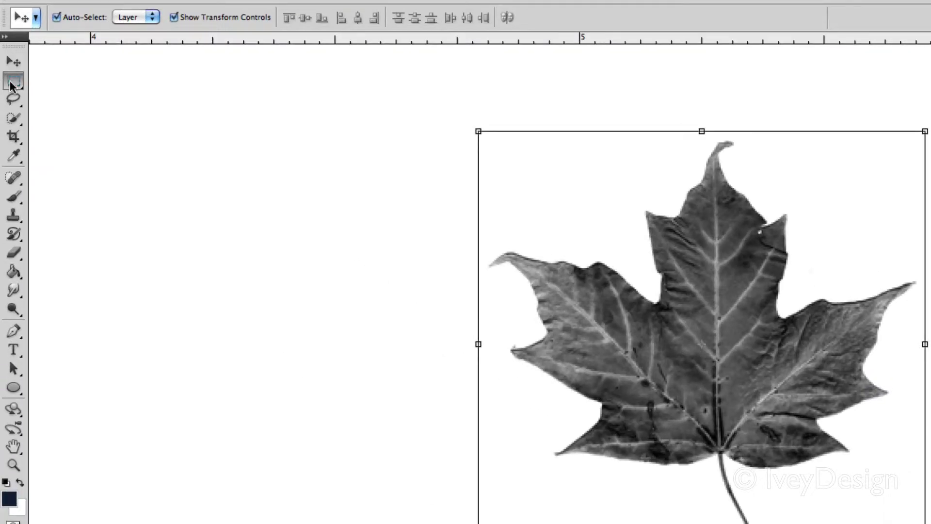
{"action": "left_click", "coordinate": [9, 74]}
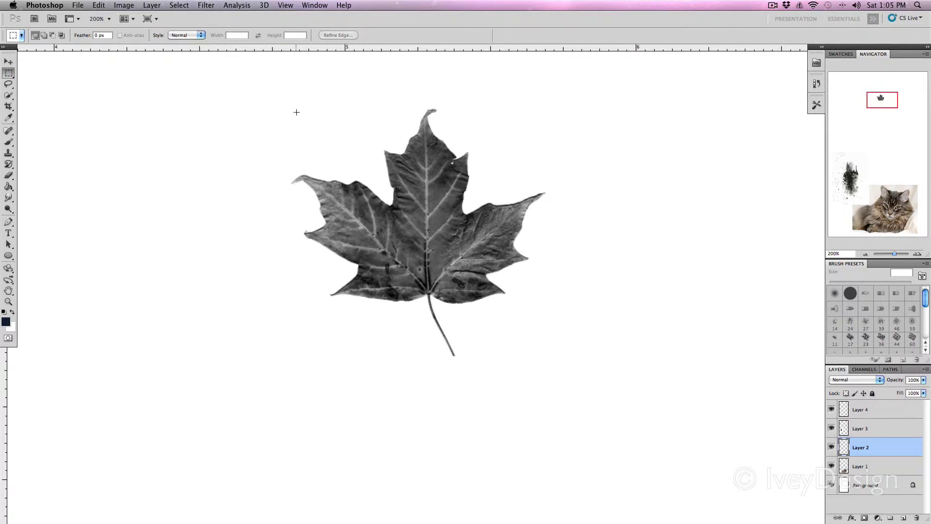
{"action": "left_click_drag", "start_coordinate": [452, 284], "coordinate": [561, 364]}
{"action": "left_click", "coordinate": [545, 363]}
{"action": "key", "text": "super+z"}
- Define a brush preset from the selected leaf, naming it with the author's first name in possessive form followed by "Leaf"
{"action": "left_click", "coordinate": [98, 5]}
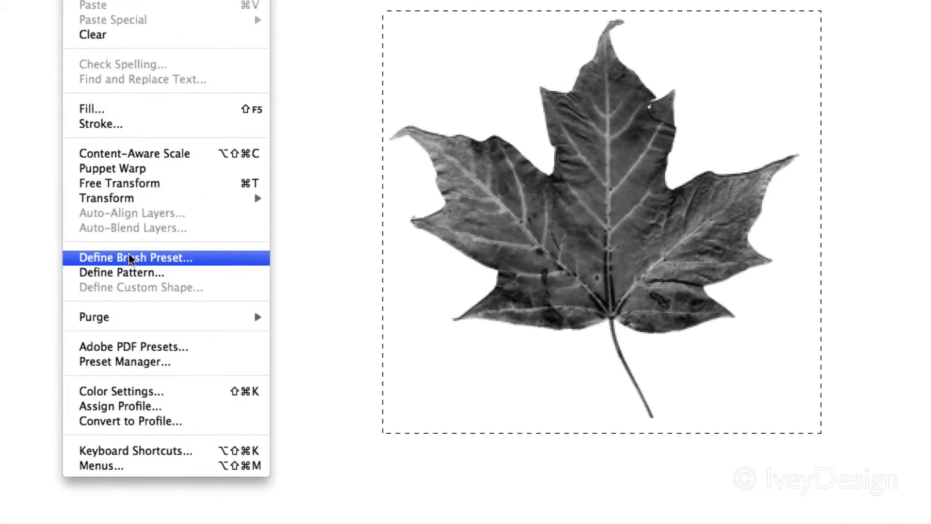
{"action": "left_click", "coordinate": [129, 257]}
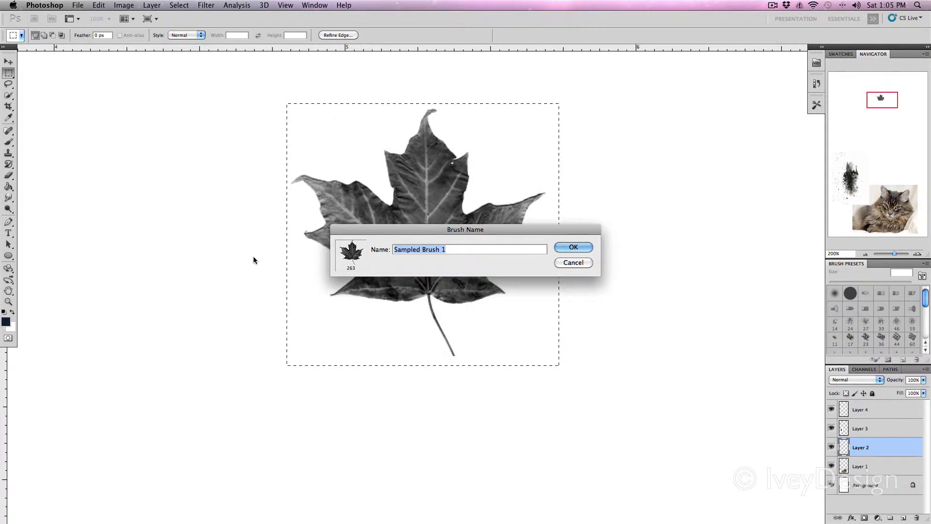
{"action": "type", "text": "Bens Leaf"}
{"action": "key", "text": "Return"}
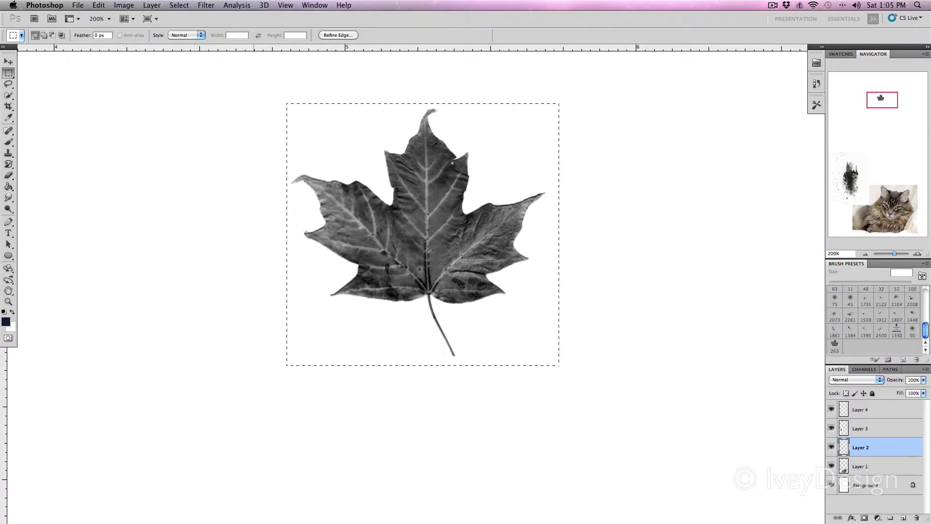
- Activate the Brush tool and choose the new 263 px leaf brush as its tip
{"action": "left_click", "coordinate": [8, 142]}
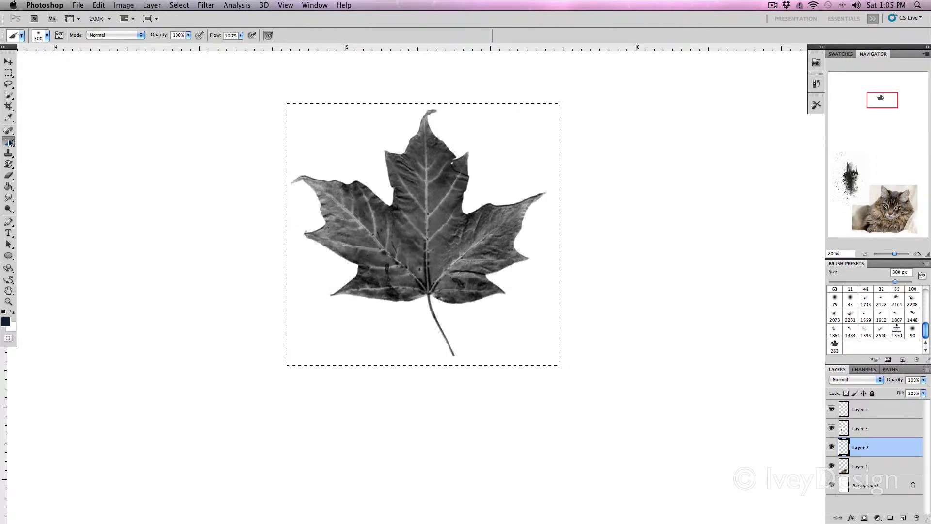
{"action": "left_click", "coordinate": [46, 35]}
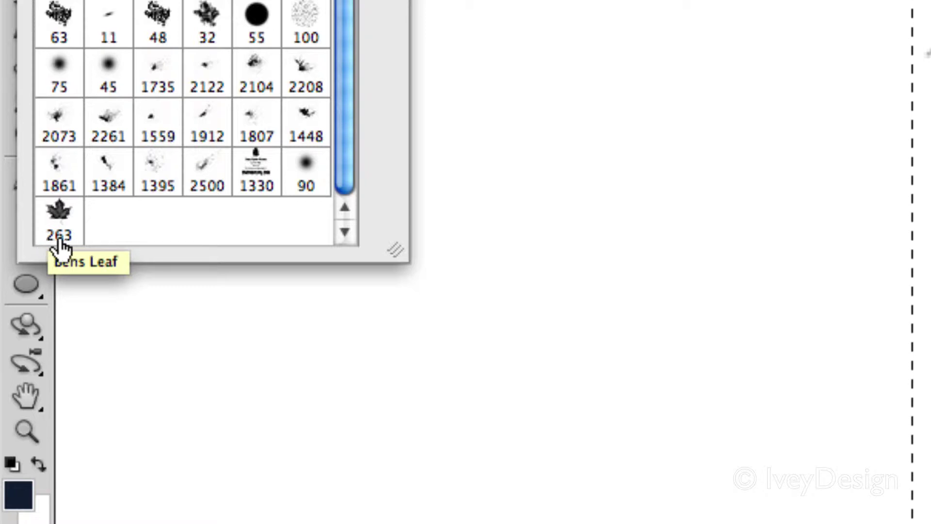
{"action": "left_click", "coordinate": [58, 216]}
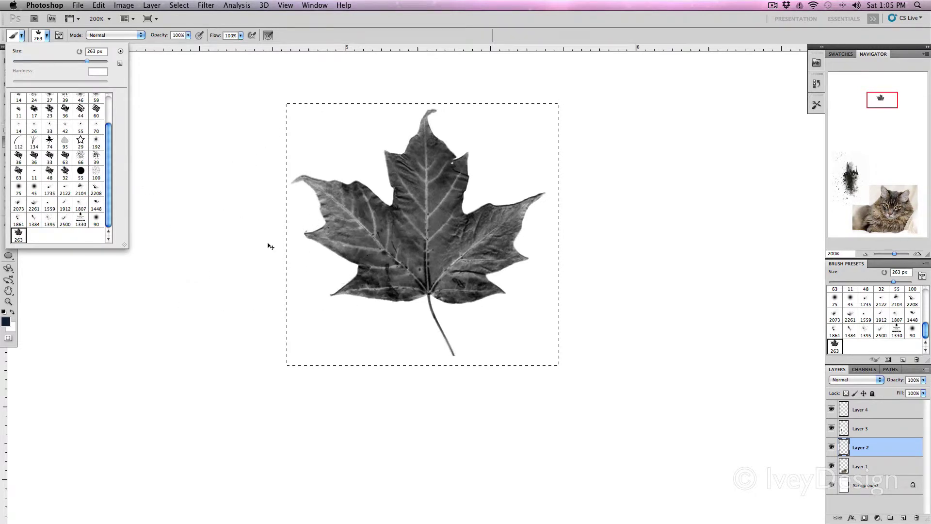
- Stamp the leaf brush across the left edge of the marquee selection and remove the selection
{"action": "left_click", "coordinate": [262, 197]}
{"action": "left_click", "coordinate": [262, 199]}
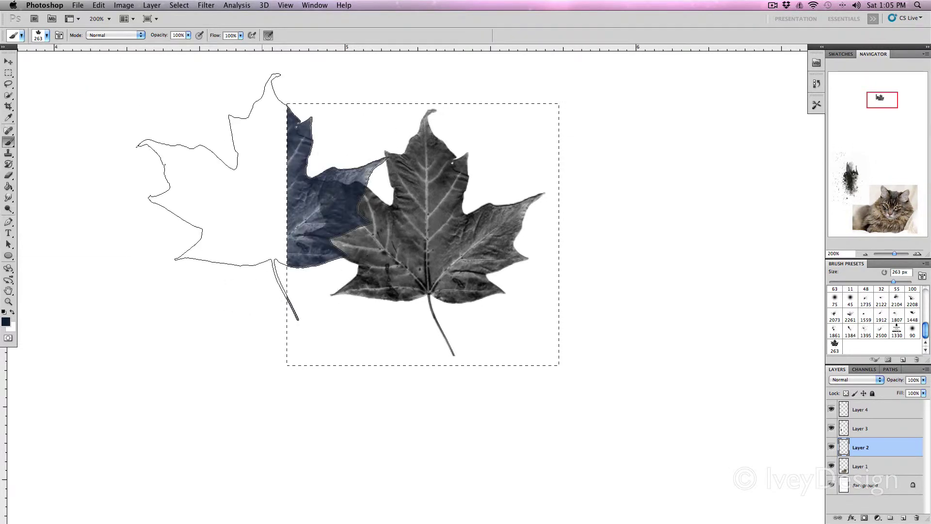
{"action": "key", "text": "super+d"}
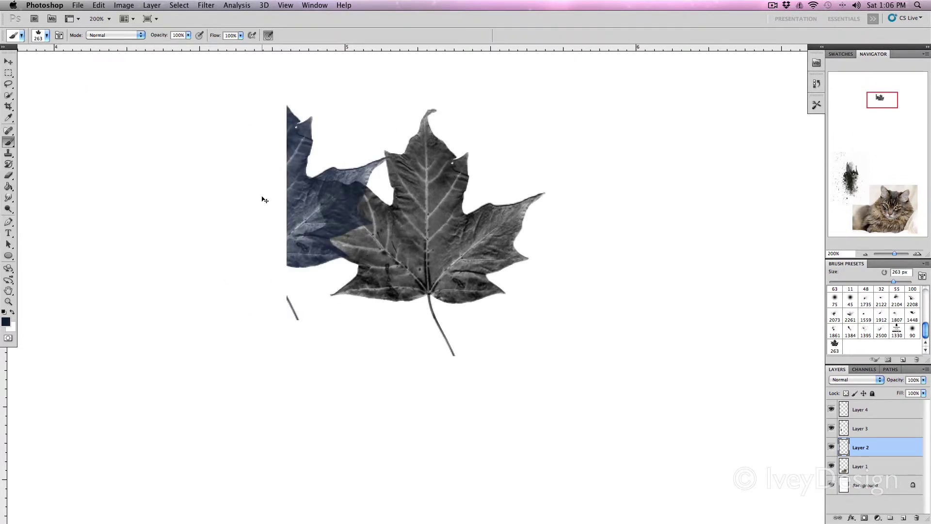
- Test the leaf brush on Layer 2 with one S-shaped stroke and eight separate leaf stamps around it
{"action": "key", "text": "super+minus"}
{"action": "key", "text": "super+minus"}
{"action": "key", "text": "super+minus"}
{"action": "key", "text": "super+minus"}
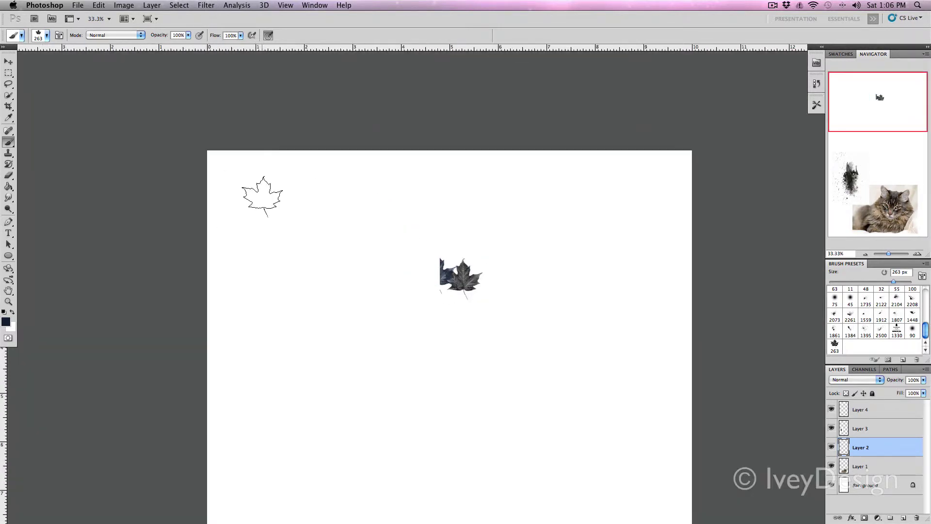
{"action": "mouse_move", "coordinate": [298, 223]}
{"action": "left_mouse_down"}
{"action": "mouse_move", "coordinate": [286, 249]}
{"action": "mouse_move", "coordinate": [381, 318]}
{"action": "mouse_move", "coordinate": [380, 383]}
{"action": "left_mouse_up"}
{"action": "left_click", "coordinate": [299, 373]}
{"action": "left_click", "coordinate": [487, 365]}
{"action": "left_click", "coordinate": [462, 405]}
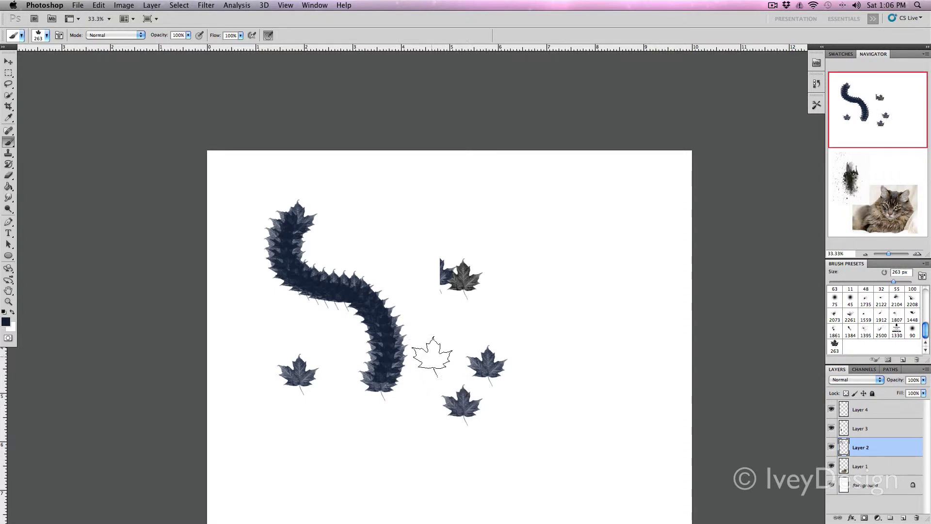
{"action": "left_click", "coordinate": [432, 353]}
{"action": "left_click", "coordinate": [515, 331]}
{"action": "left_click", "coordinate": [520, 295]}
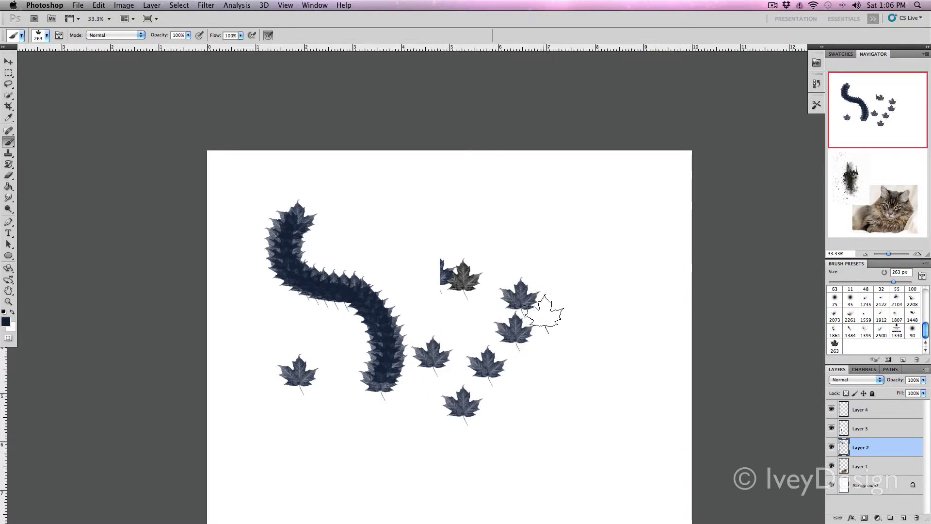
{"action": "left_click", "coordinate": [547, 313]}
{"action": "left_click", "coordinate": [566, 375]}
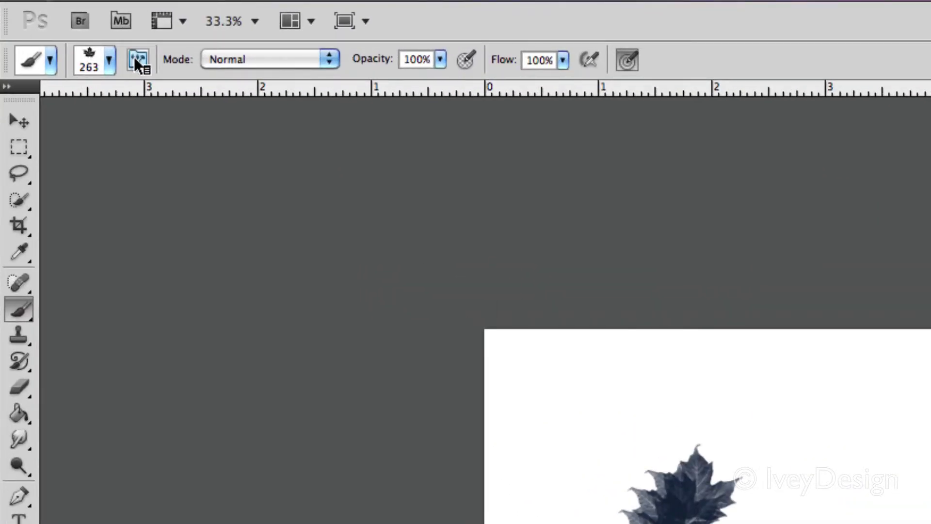
- Open the detailed brush settings and clear everything painted on Layer 2
{"action": "left_click", "coordinate": [136, 58]}
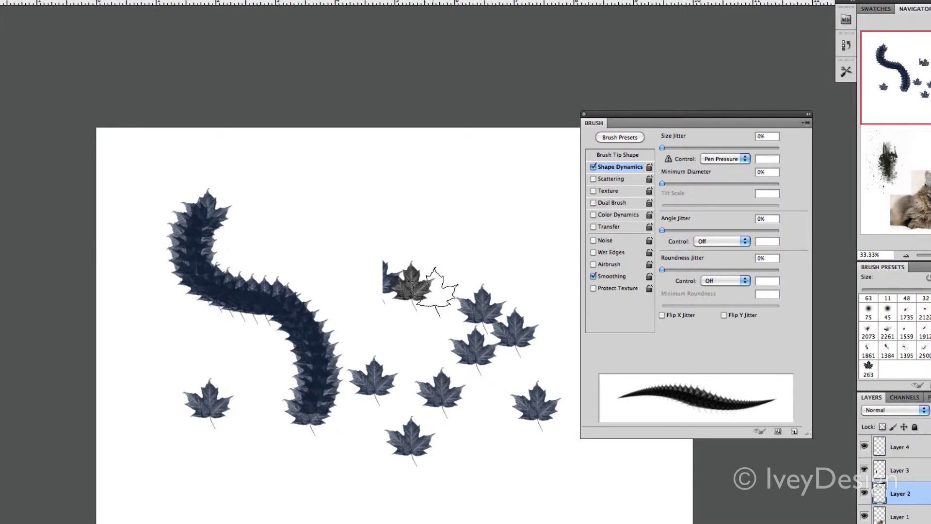
{"action": "key", "text": "super+a"}
{"action": "key", "text": "Delete"}
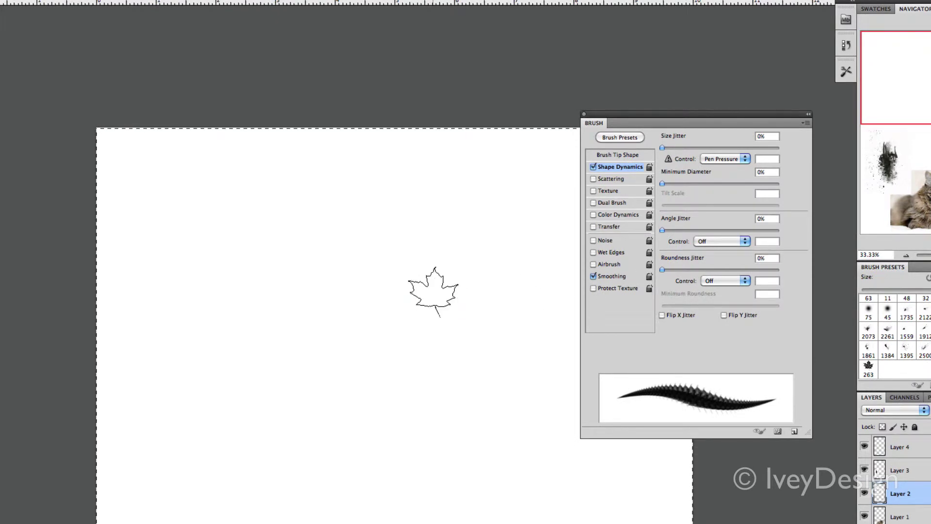
- Remove the active selection and set the leaf brush tip's spacing to 83%
{"action": "key", "text": "super+d"}
{"action": "left_click", "coordinate": [615, 154]}
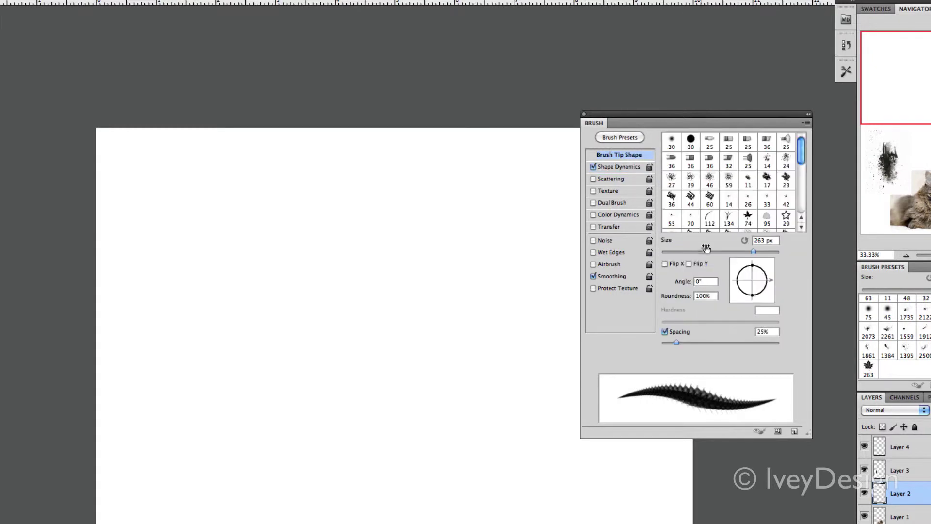
{"action": "left_click_drag", "start_coordinate": [678, 342], "coordinate": [717, 342]}
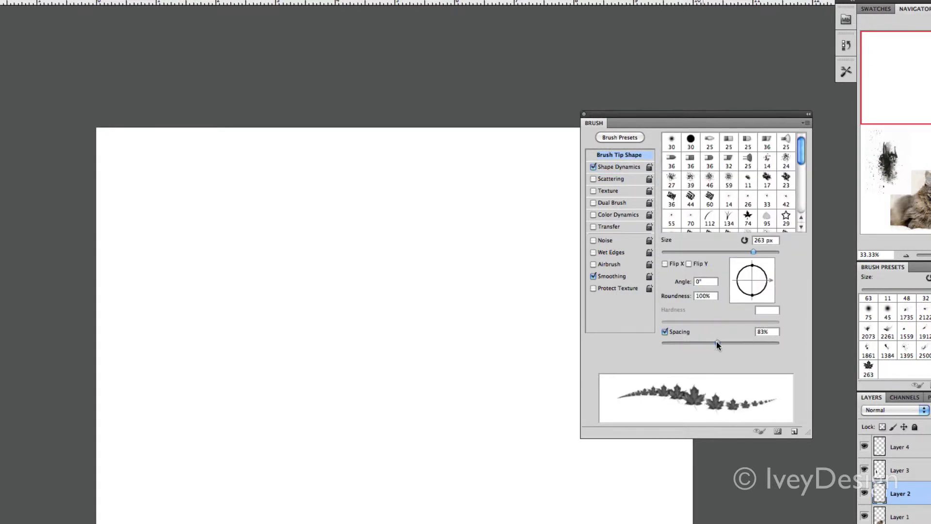
- Set the leaf brush's size jitter to 63% and enable scattering on both axes at 260%
{"action": "left_click", "coordinate": [618, 166]}
{"action": "left_click_drag", "start_coordinate": [675, 148], "coordinate": [735, 148]}
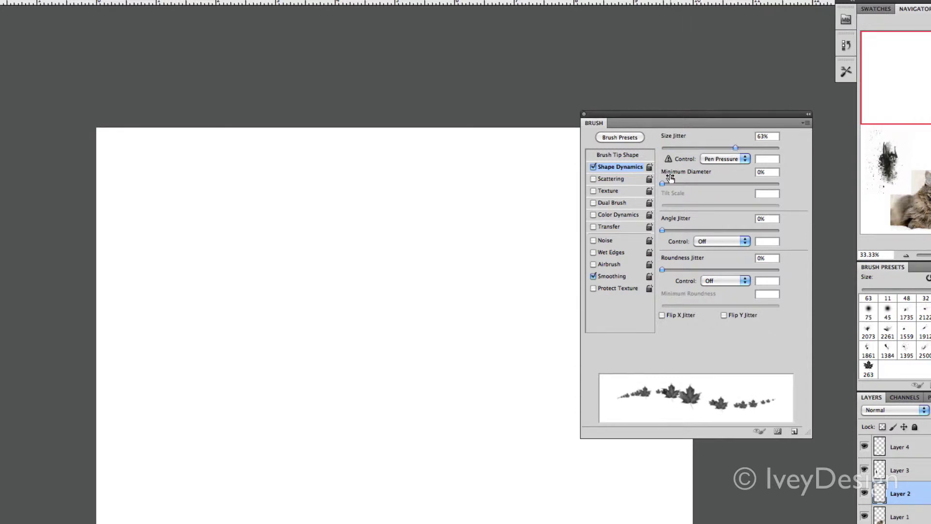
{"action": "left_click", "coordinate": [625, 179]}
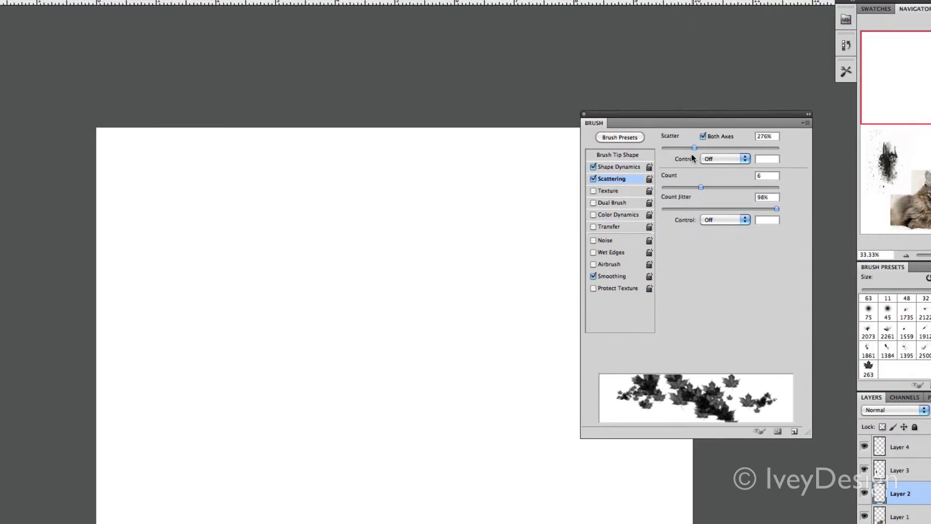
{"action": "mouse_move", "coordinate": [693, 148]}
{"action": "left_mouse_down"}
{"action": "mouse_move", "coordinate": [711, 147]}
{"action": "mouse_move", "coordinate": [691, 147]}
{"action": "left_mouse_up"}
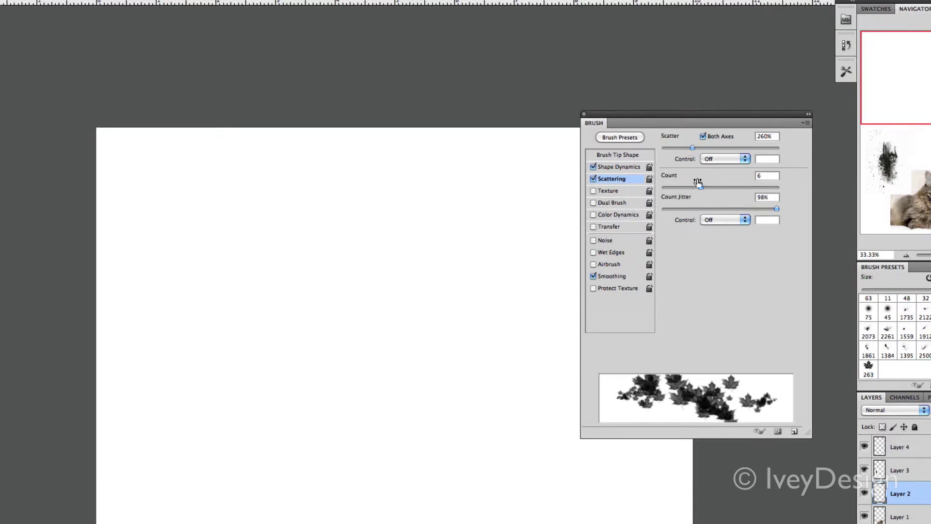
- Set the leaf brush's angle jitter to 77% and paint bands of scattered leaves across the blank upper area of Layer 2
{"action": "left_click", "coordinate": [616, 168]}
{"action": "left_click_drag", "start_coordinate": [664, 230], "coordinate": [752, 230]}
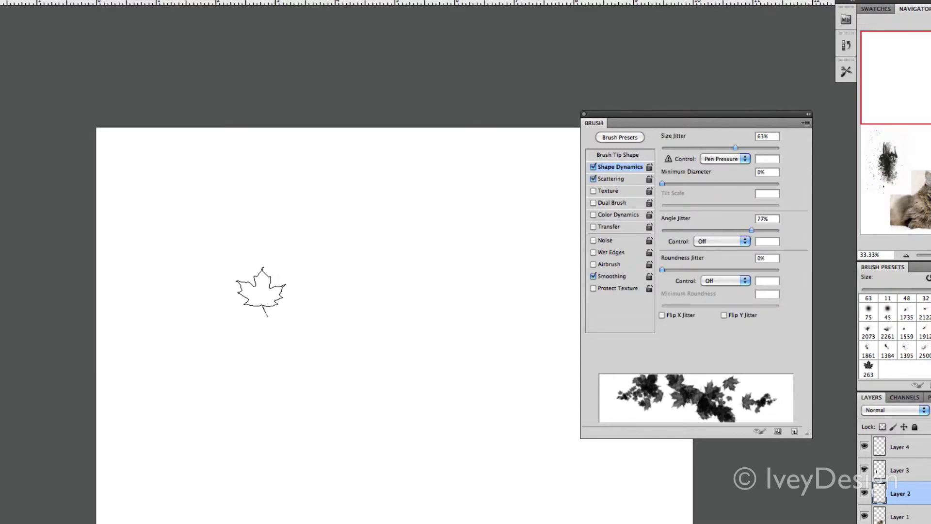
{"action": "mouse_move", "coordinate": [197, 267]}
{"action": "left_mouse_down"}
{"action": "mouse_move", "coordinate": [315, 335]}
{"action": "mouse_move", "coordinate": [456, 311]}
{"action": "mouse_move", "coordinate": [493, 427]}
{"action": "mouse_move", "coordinate": [233, 378]}
{"action": "mouse_move", "coordinate": [223, 430]}
{"action": "mouse_move", "coordinate": [330, 388]}
{"action": "mouse_move", "coordinate": [484, 260]}
{"action": "mouse_move", "coordinate": [524, 291]}
{"action": "left_mouse_up"}
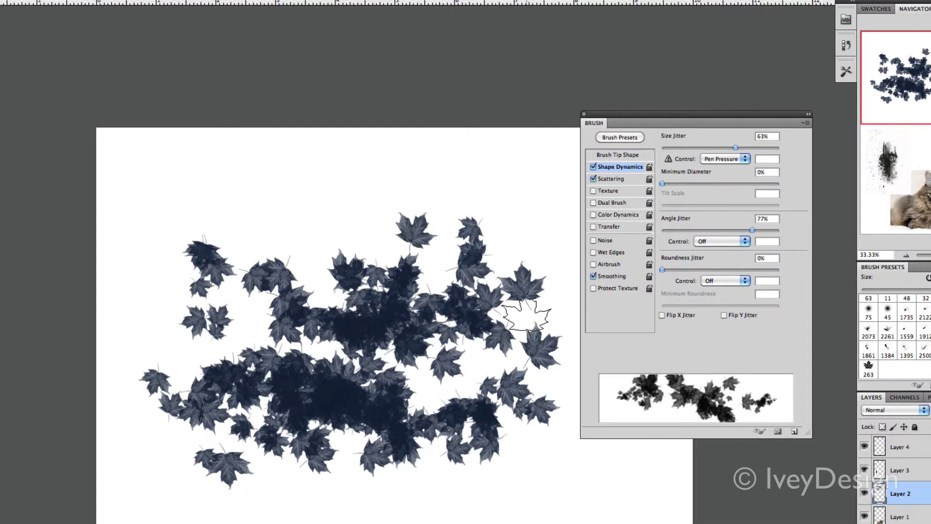
- Save the adjusted leaf brush as a new preset with its size captured and its name ending in "Leaf Scatter"
{"action": "left_click", "coordinate": [794, 433]}
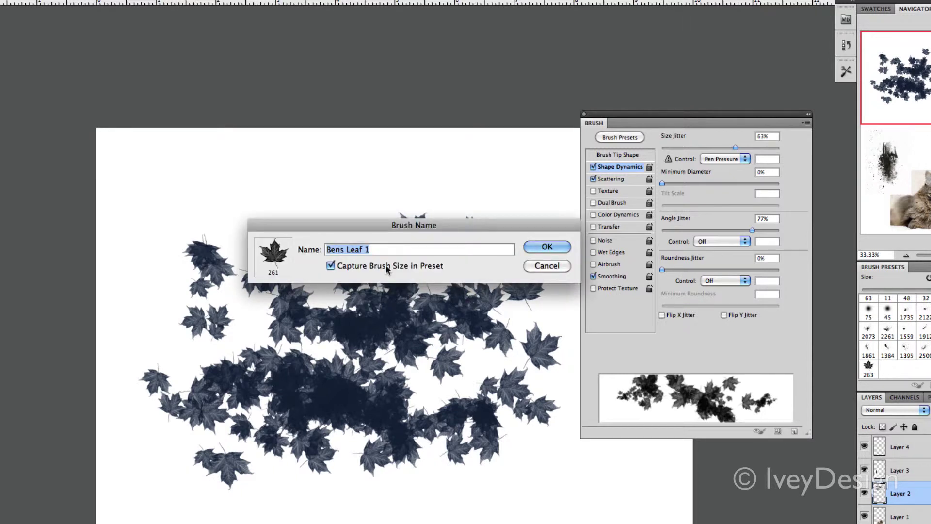
{"action": "key", "text": "Right"}
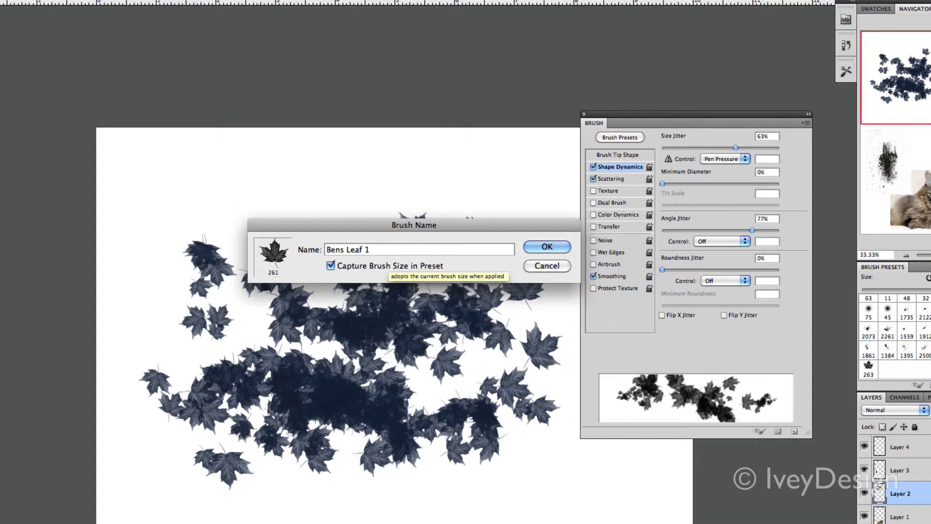
{"action": "key", "text": "BackSpace"}
{"action": "type", "text": "S"}
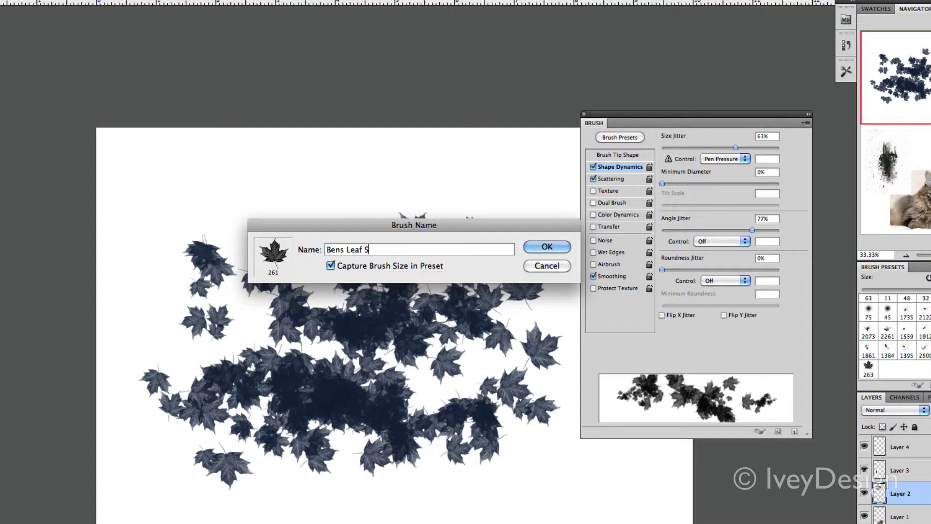
{"action": "type", "text": "catter"}
{"action": "left_click", "coordinate": [539, 248]}
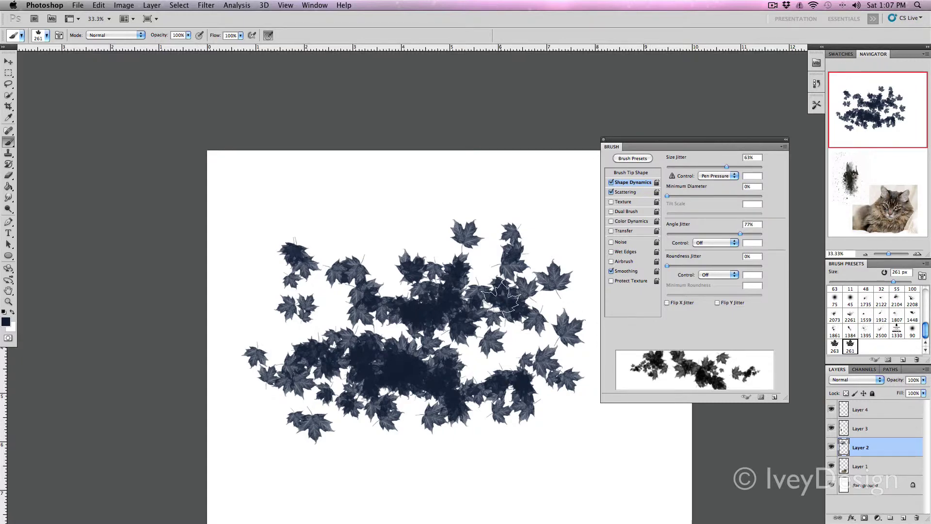
- Draw a rectangular marquee selection around the main body of the ink splatter
{"action": "scroll", "coordinate": [492, 347], "scroll_direction": "down", "scroll_amount": 5}
{"action": "scroll", "coordinate": [467, 399], "scroll_direction": "down", "scroll_amount": 3}
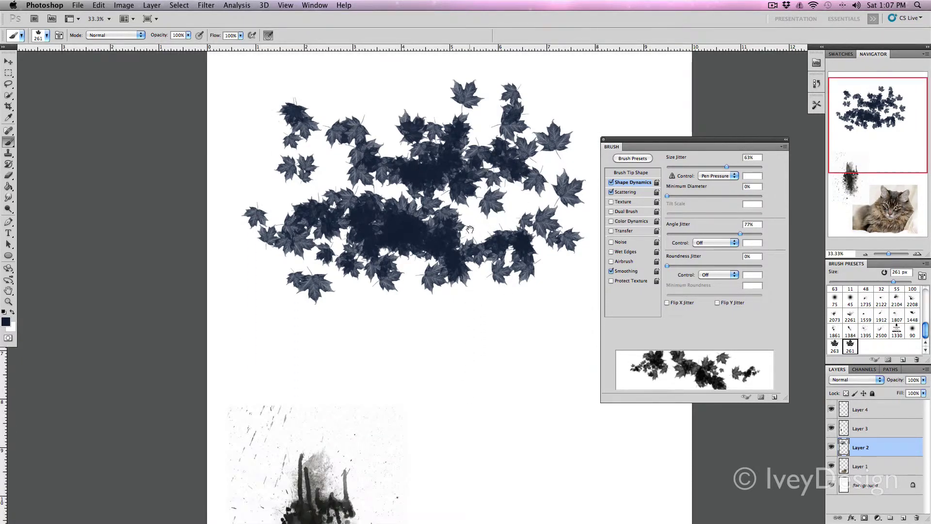
{"action": "left_click_drag", "start_coordinate": [468, 456], "coordinate": [469, 210]}
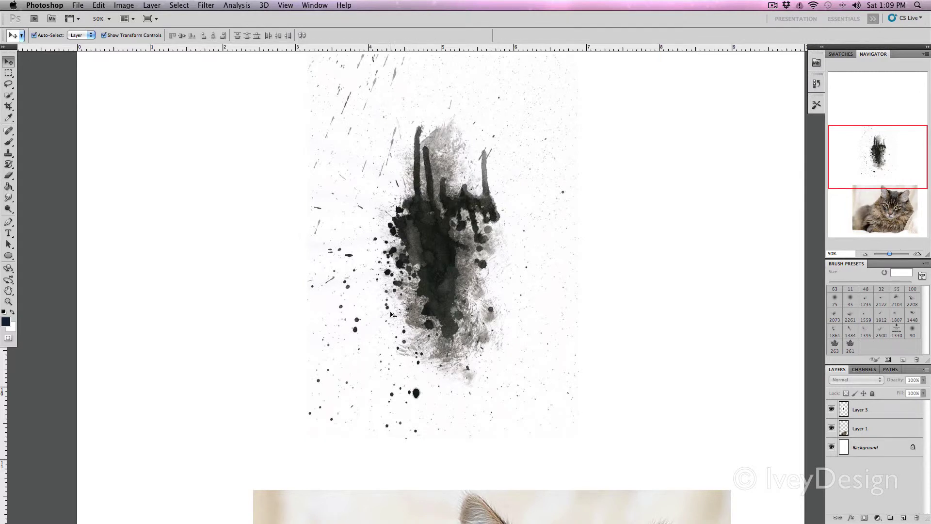
{"action": "left_click", "coordinate": [8, 73]}
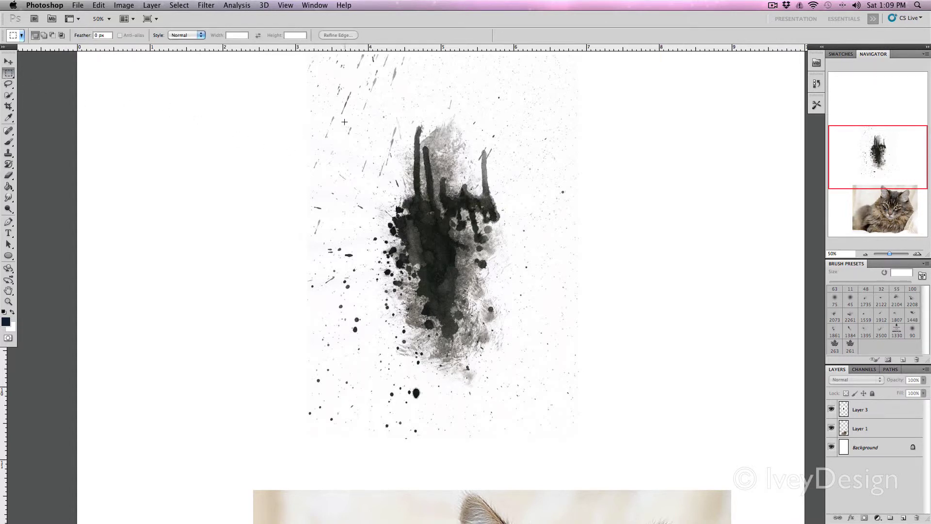
{"action": "mouse_move", "coordinate": [411, 275]}
{"action": "left_mouse_down"}
{"action": "mouse_move", "coordinate": [510, 383]}
{"action": "mouse_move", "coordinate": [543, 400]}
{"action": "mouse_move", "coordinate": [543, 289]}
{"action": "mouse_move", "coordinate": [555, 316]}
{"action": "mouse_move", "coordinate": [537, 393]}
{"action": "mouse_move", "coordinate": [525, 403]}
{"action": "left_mouse_up"}
- Define the selected ink splatter as a brush preset named Sampled Brush 1
{"action": "left_click", "coordinate": [124, 5]}
{"action": "mouse_move", "coordinate": [99, 5]}
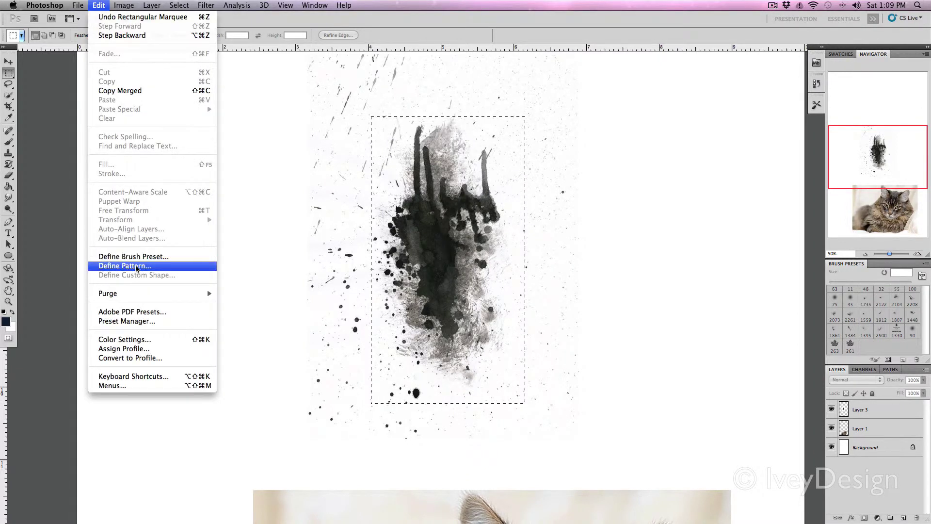
{"action": "left_click", "coordinate": [145, 256]}
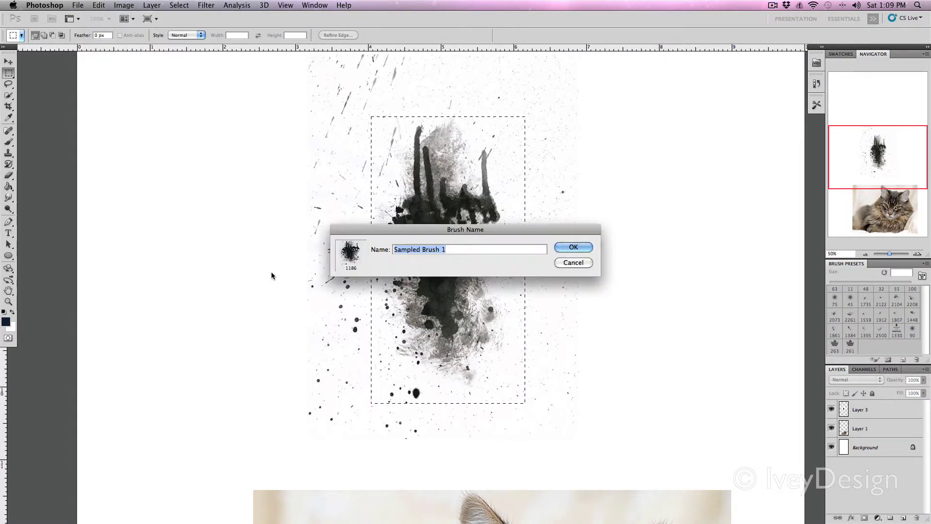
{"action": "left_click", "coordinate": [574, 247]}
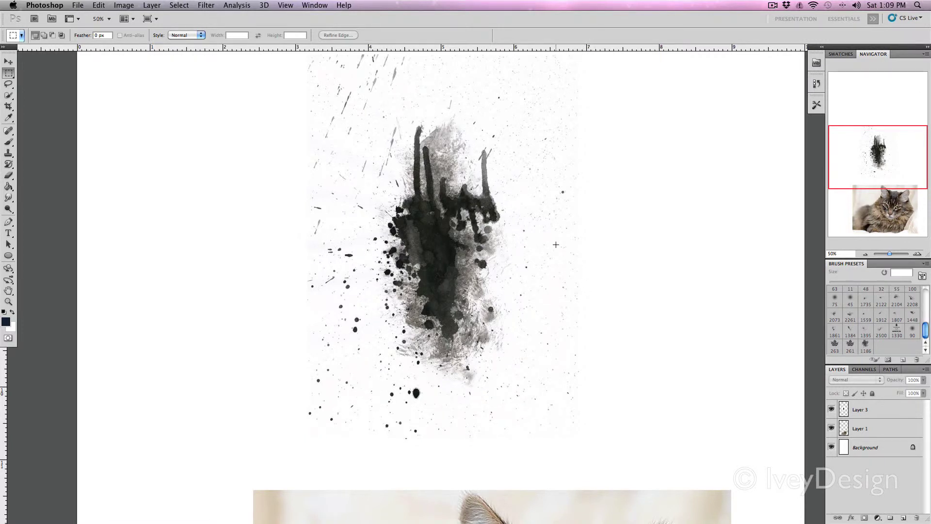
- Add a new layer with Layer 3 hidden, and choose the 1186 px splatter preset as the brush
{"action": "left_click", "coordinate": [901, 516]}
{"action": "left_click", "coordinate": [831, 428]}
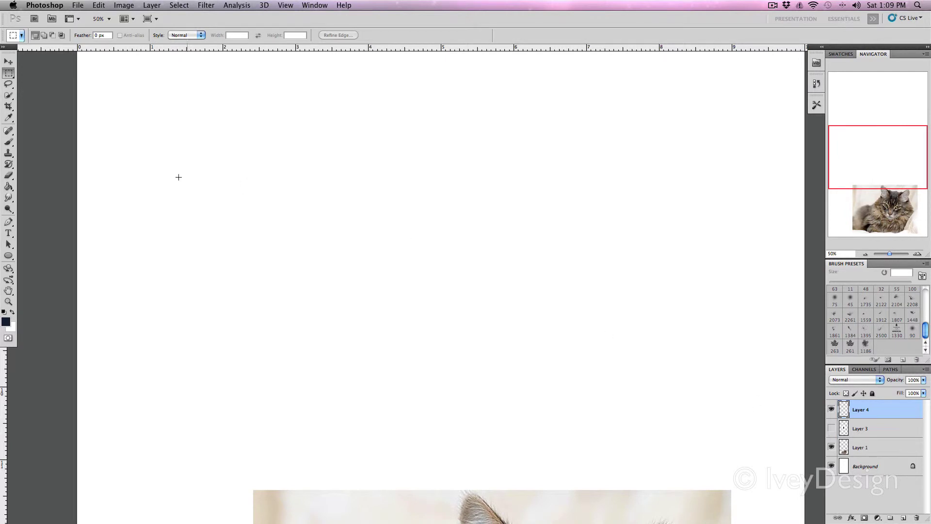
{"action": "left_click", "coordinate": [9, 141]}
{"action": "left_click", "coordinate": [47, 35]}
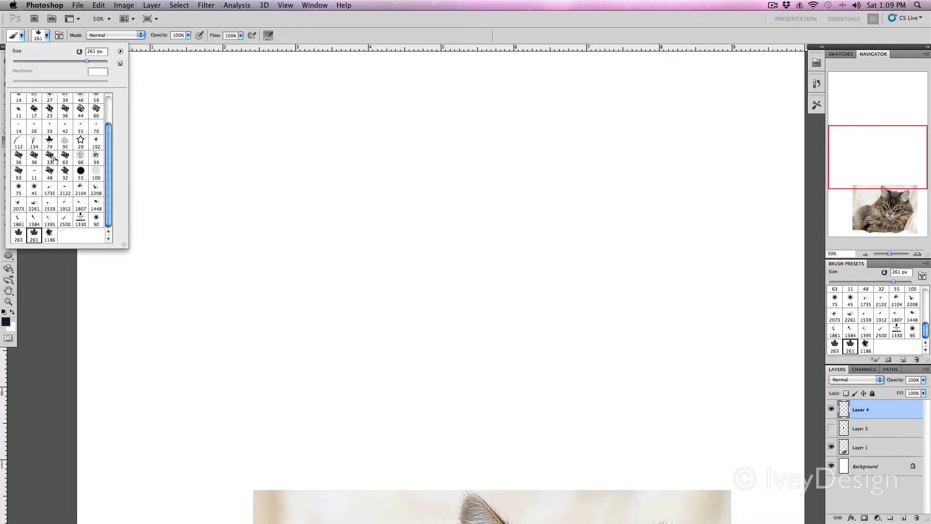
{"action": "left_click", "coordinate": [50, 235]}
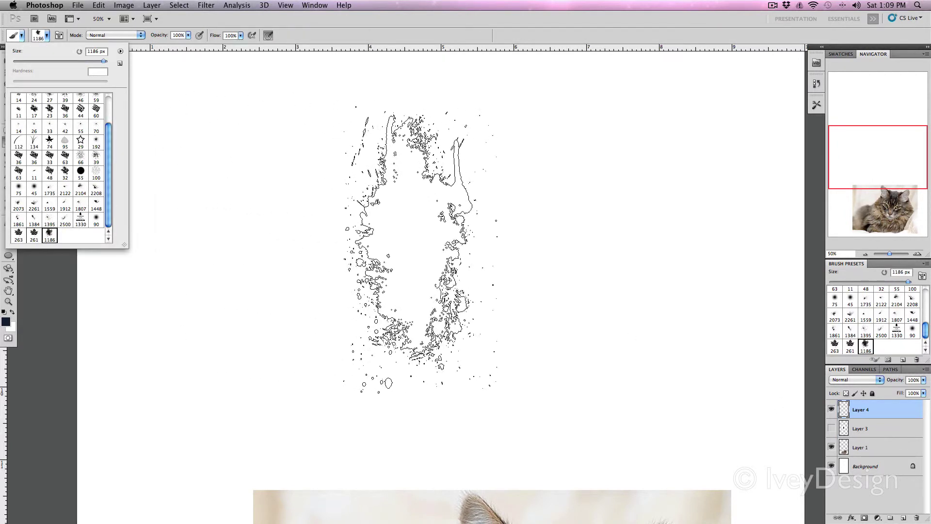
- Try the splatter brush at 1186 px with one horizontal stroke across Layer 4 and undo the stroke
{"action": "left_click", "coordinate": [329, 239]}
{"action": "left_click_drag", "start_coordinate": [329, 239], "coordinate": [655, 262]}
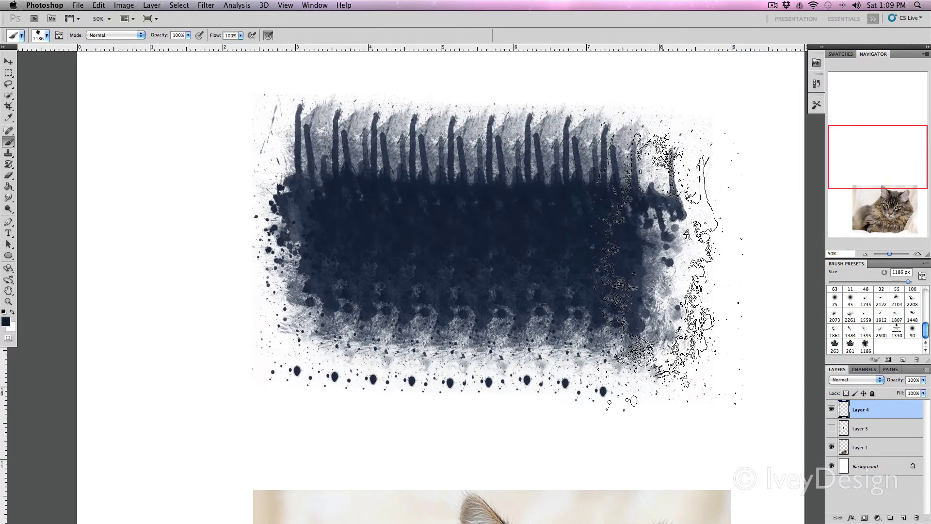
{"action": "key", "text": "ctrl+z"}
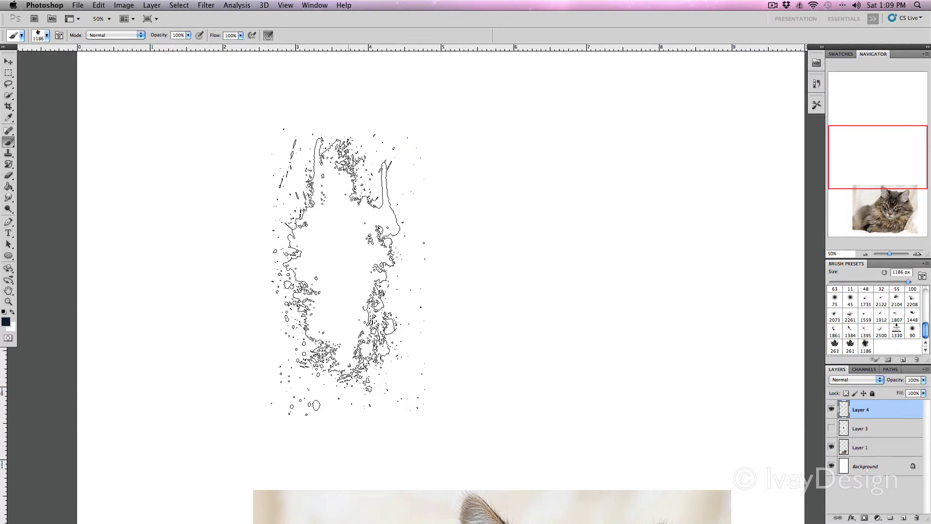
- Reduce the splatter brush size to 250 px and try it with one wavy diagonal stroke, undoing that stroke
{"action": "key", "text": "bracketleft"}
{"action": "key", "text": "bracketleft"}
{"action": "key", "text": "bracketleft"}
{"action": "key", "text": "bracketleft"}
{"action": "key", "text": "bracketleft"}
{"action": "key", "text": "bracketleft"}
{"action": "key", "text": "bracketleft"}
{"action": "key", "text": "bracketleft"}
{"action": "key", "text": "bracketleft"}
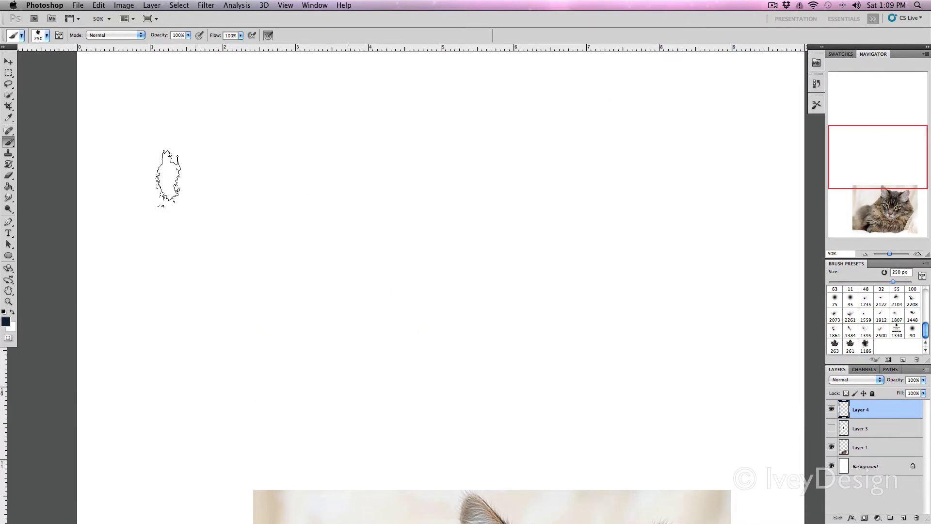
{"action": "mouse_move", "coordinate": [122, 160]}
{"action": "left_mouse_down"}
{"action": "mouse_move", "coordinate": [202, 224]}
{"action": "mouse_move", "coordinate": [314, 202]}
{"action": "mouse_move", "coordinate": [289, 174]}
{"action": "mouse_move", "coordinate": [406, 298]}
{"action": "mouse_move", "coordinate": [469, 324]}
{"action": "left_mouse_up"}
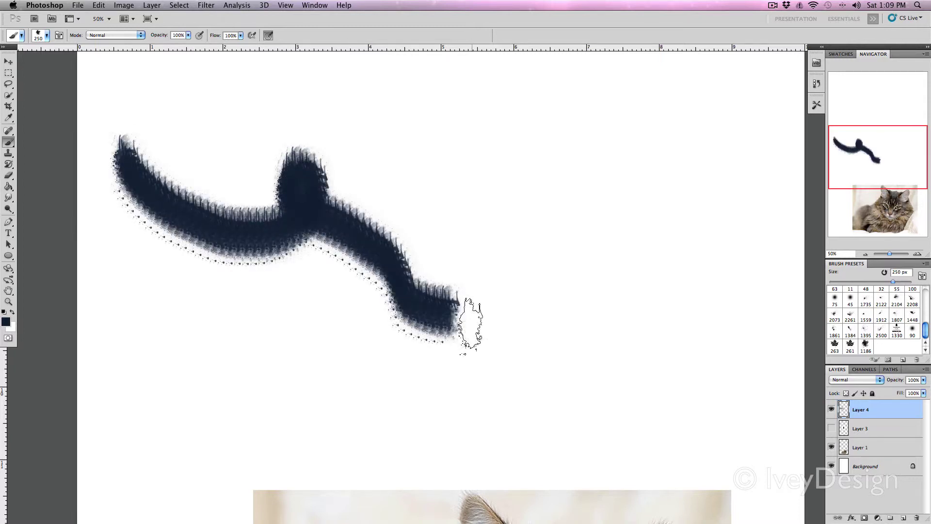
{"action": "key", "text": "ctrl+z"}
- Open the detailed brush settings and enable scattering for the splatter brush with a scatter amount slightly below 260%
{"action": "left_click", "coordinate": [59, 35]}
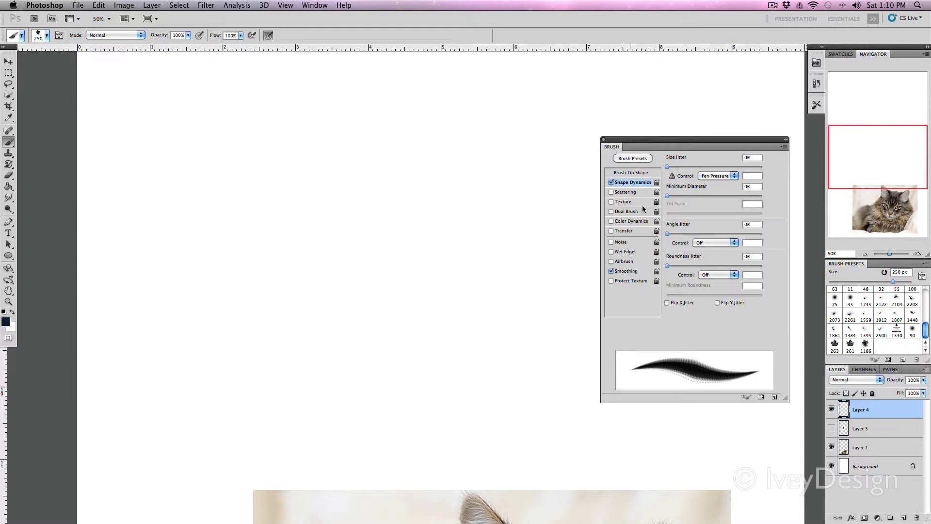
{"action": "left_click", "coordinate": [625, 192]}
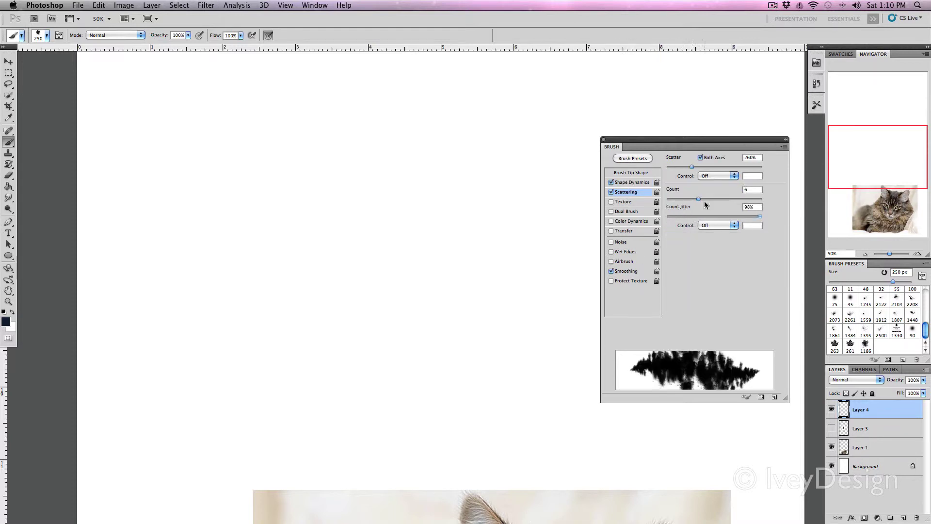
{"action": "mouse_move", "coordinate": [688, 166]}
{"action": "left_mouse_down"}
{"action": "mouse_move", "coordinate": [703, 167]}
{"action": "mouse_move", "coordinate": [682, 167]}
{"action": "left_mouse_up"}
- Set the splatter brush's roundness jitter to 72% and its angle jitter to 80%
{"action": "left_click", "coordinate": [633, 182]}
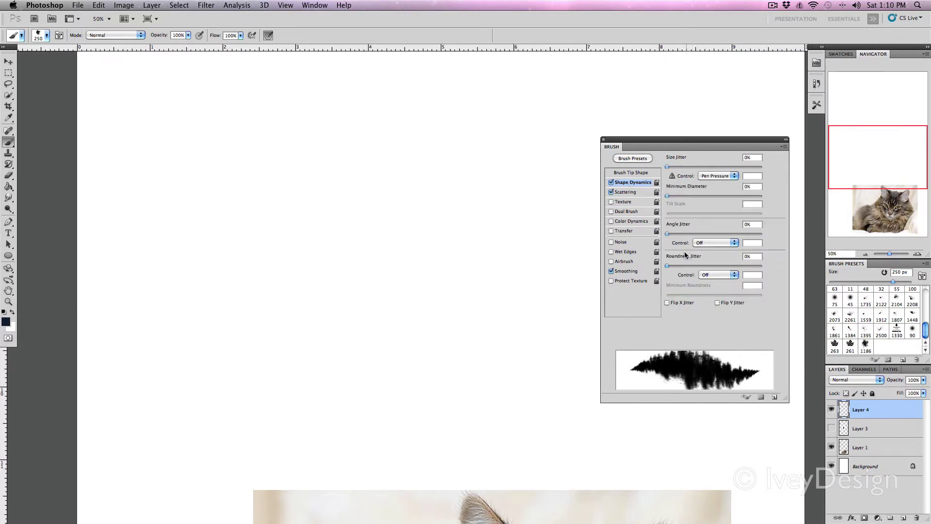
{"action": "left_click_drag", "start_coordinate": [667, 266], "coordinate": [735, 267]}
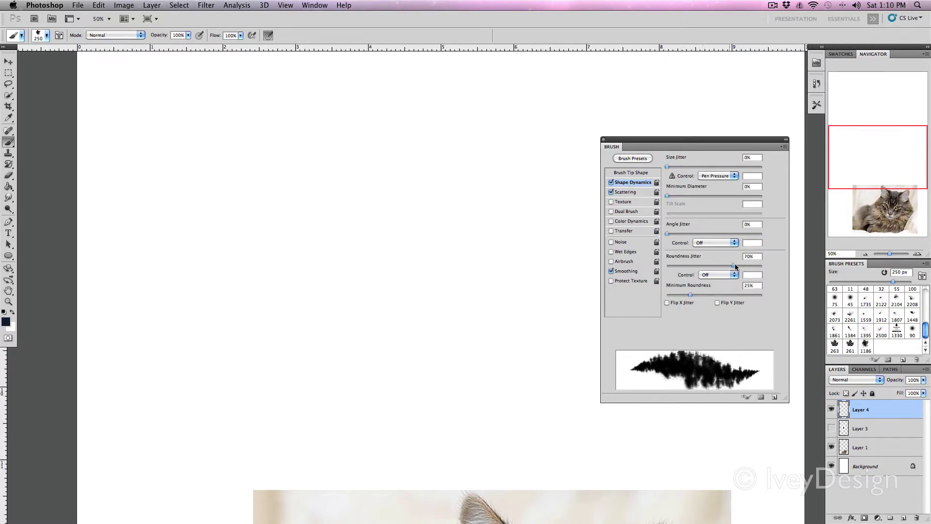
{"action": "left_click_drag", "start_coordinate": [668, 233], "coordinate": [743, 233]}
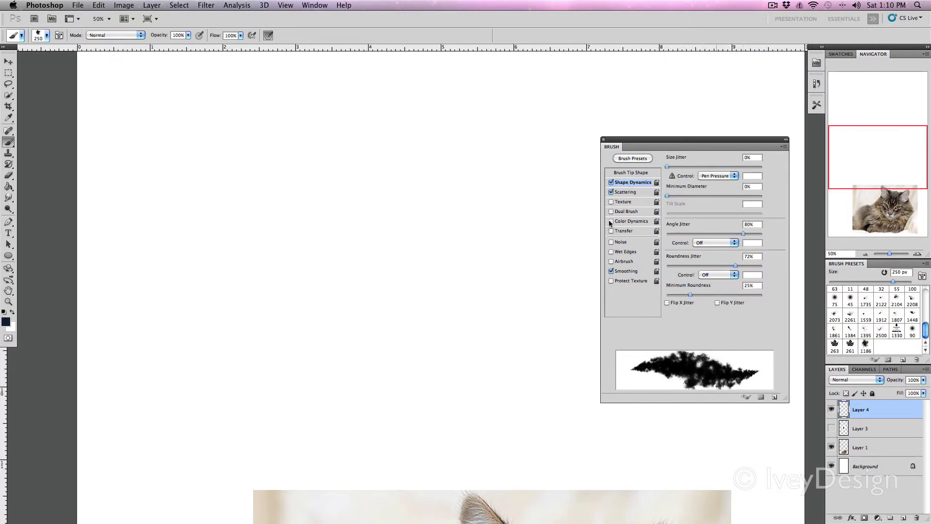
- Test the scattered splatter brush with one stroke on Layer 4, undo it, and lower the brush opacity to 50%
{"action": "mouse_move", "coordinate": [277, 209]}
{"action": "left_mouse_down"}
{"action": "mouse_move", "coordinate": [370, 256]}
{"action": "mouse_move", "coordinate": [542, 268]}
{"action": "left_mouse_up"}
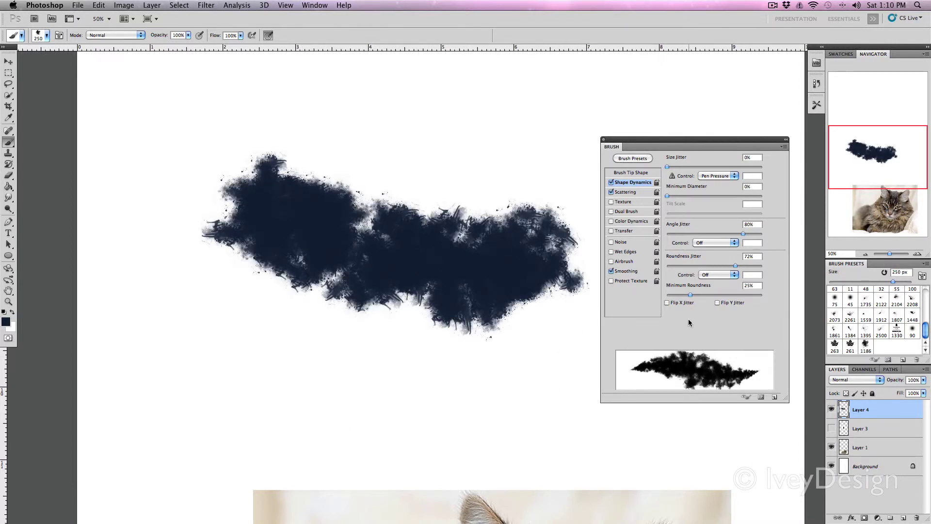
{"action": "key", "text": "super+z"}
{"action": "key", "text": "5"}
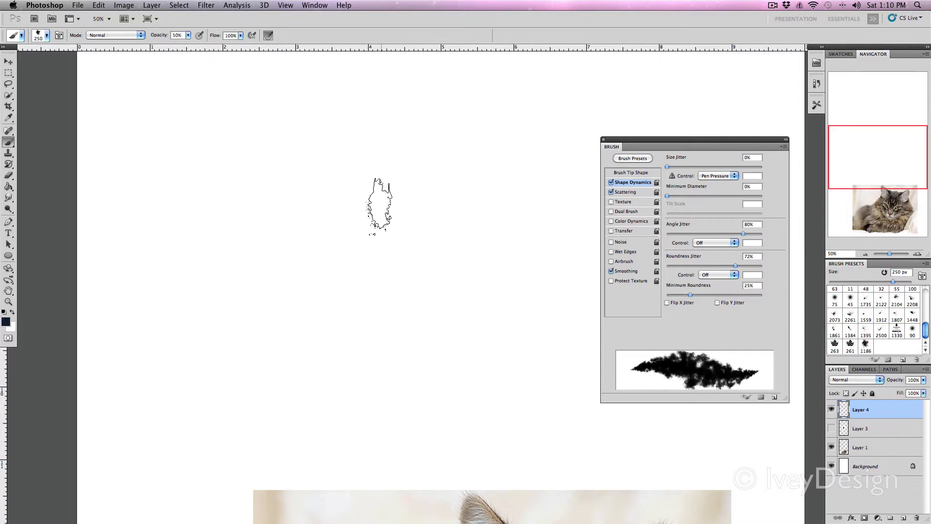
- Try three overlapping splatter strokes at 50% opacity on Layer 4, clear them, and fit the whole document in view
{"action": "mouse_move", "coordinate": [238, 144]}
{"action": "left_mouse_down"}
{"action": "mouse_move", "coordinate": [322, 256]}
{"action": "mouse_move", "coordinate": [473, 228]}
{"action": "left_mouse_up"}
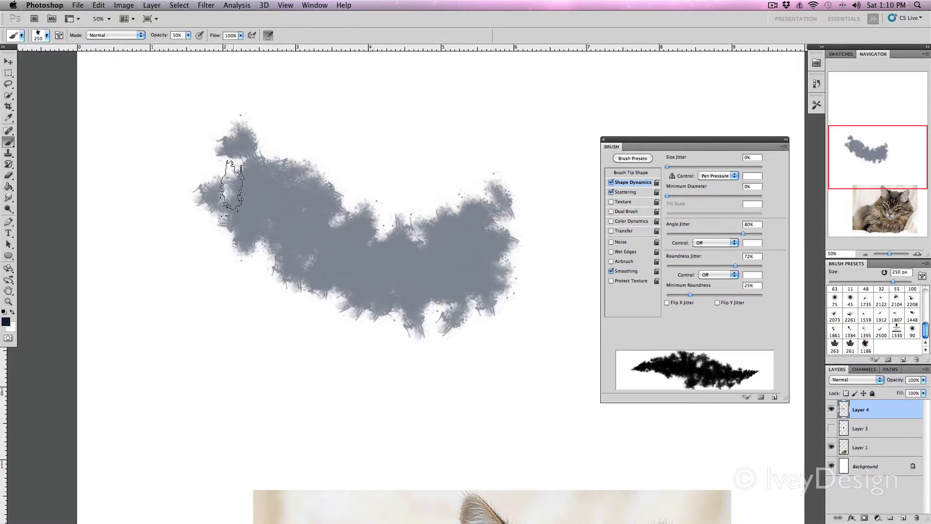
{"action": "mouse_move", "coordinate": [233, 162]}
{"action": "left_mouse_down"}
{"action": "mouse_move", "coordinate": [305, 212]}
{"action": "mouse_move", "coordinate": [490, 207]}
{"action": "left_mouse_up"}
{"action": "mouse_move", "coordinate": [264, 153]}
{"action": "left_mouse_down"}
{"action": "mouse_move", "coordinate": [387, 247]}
{"action": "mouse_move", "coordinate": [509, 280]}
{"action": "mouse_move", "coordinate": [517, 312]}
{"action": "left_mouse_up"}
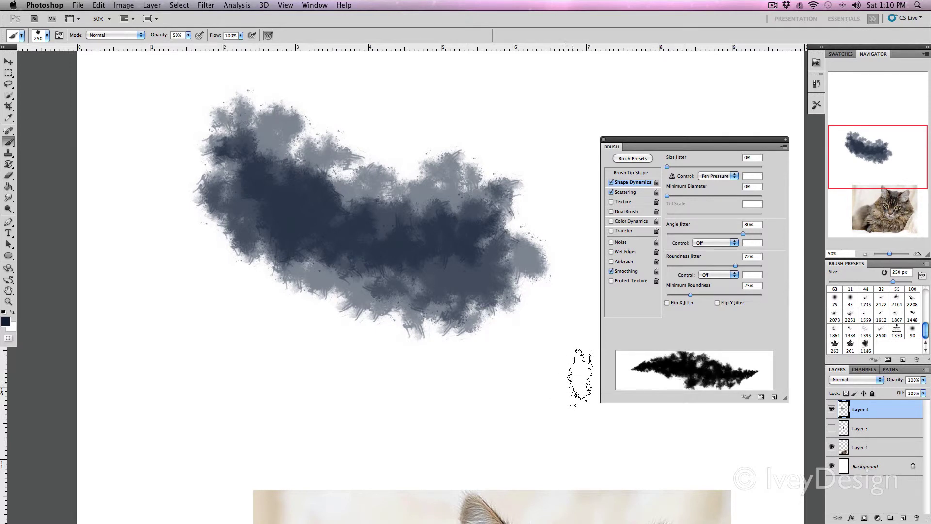
{"action": "key", "text": "Delete"}
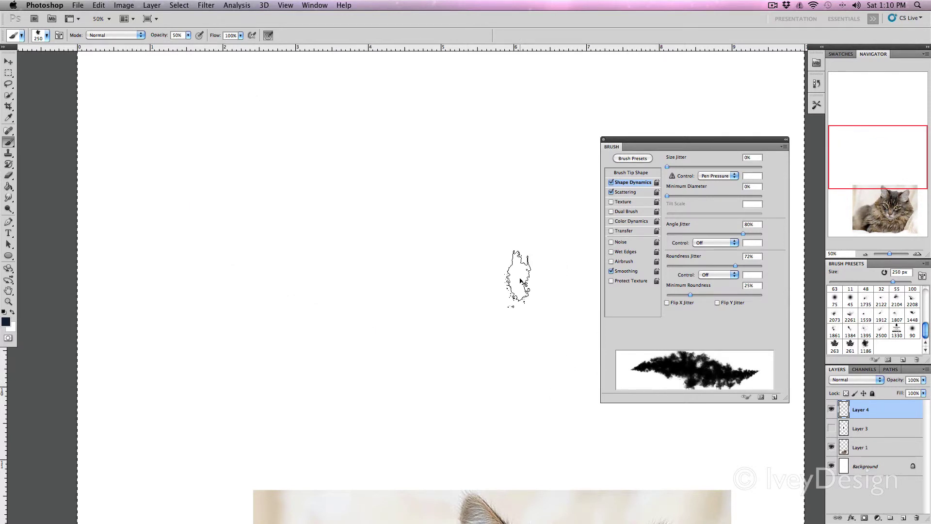
{"action": "key", "text": "super+0"}
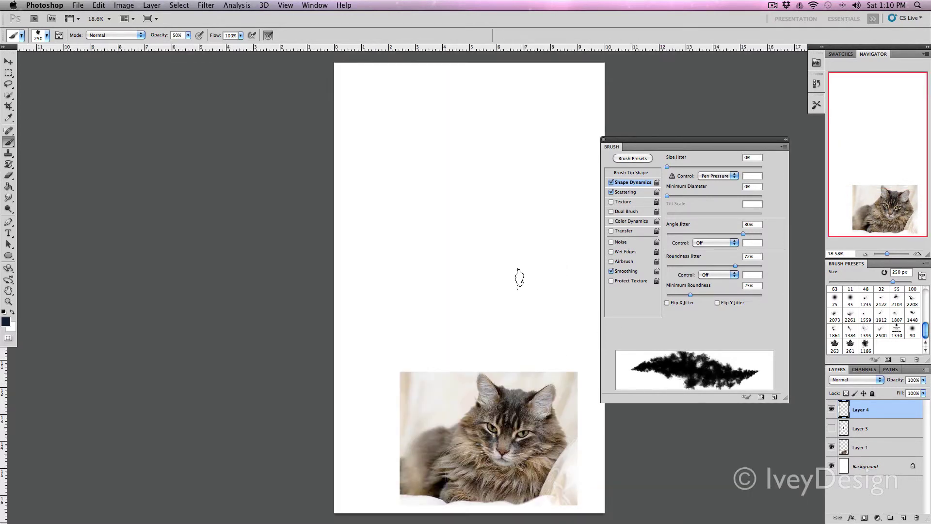
- Select the cat photo on Layer 1, move it up the page, and magnify it to 50%
{"action": "scroll", "coordinate": [519, 278], "scroll_direction": "down", "scroll_amount": 3}
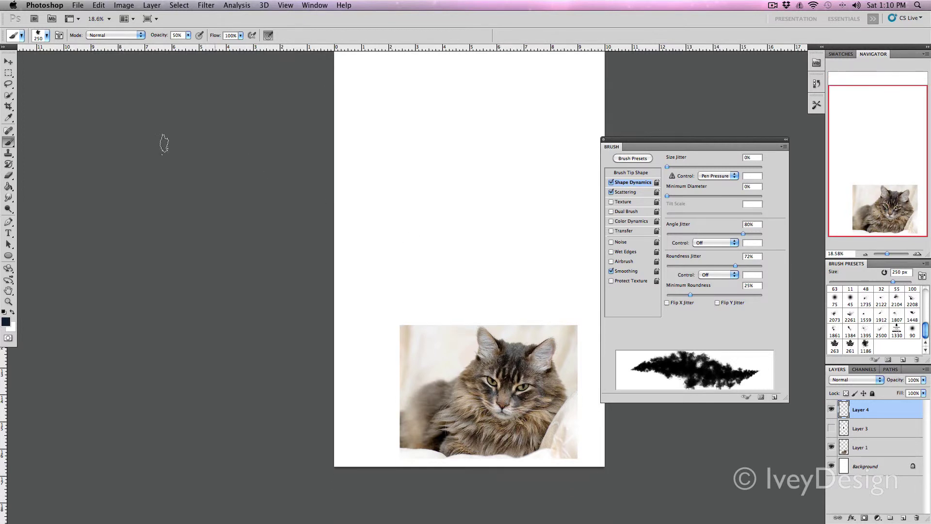
{"action": "left_click", "coordinate": [8, 62]}
{"action": "left_click", "coordinate": [505, 381]}
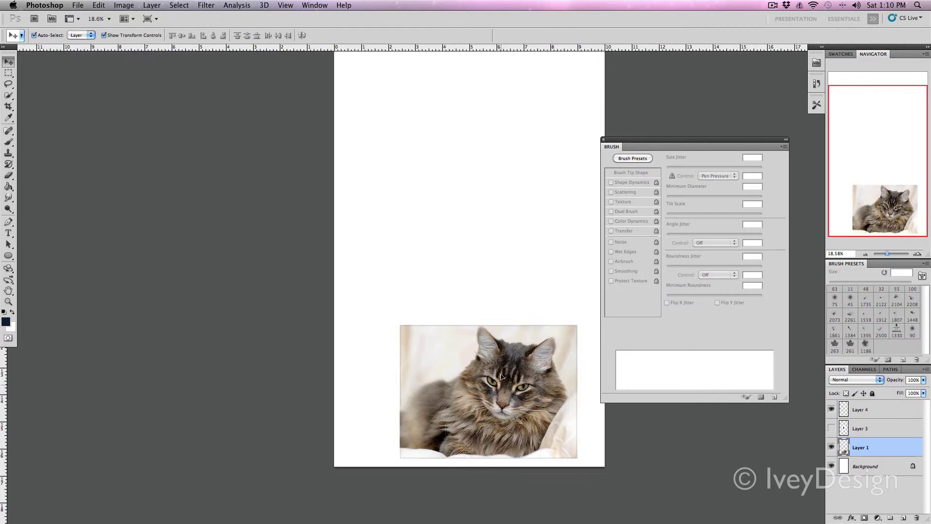
{"action": "left_click_drag", "start_coordinate": [504, 381], "coordinate": [504, 233]}
{"action": "key", "text": "super+equal"}
{"action": "key", "text": "super+equal"}
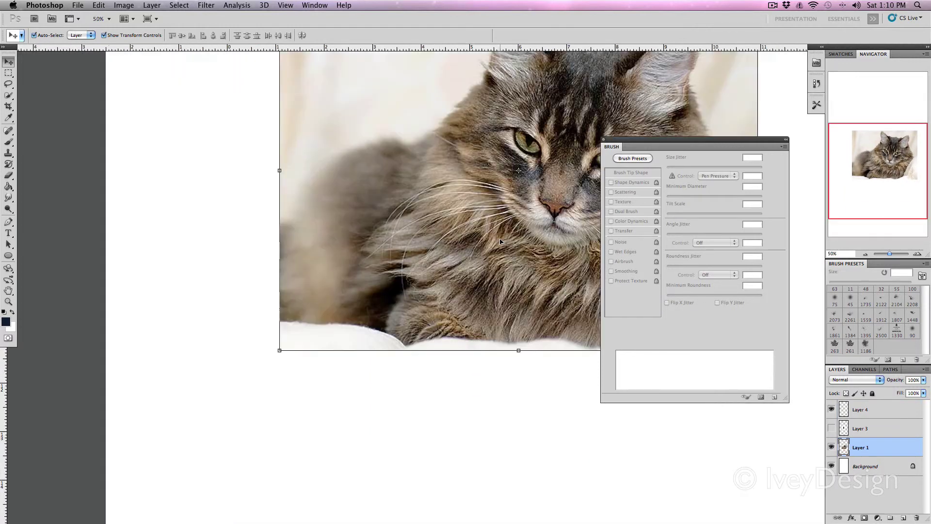
- Close the brush settings and desaturate the cat photo on Layer 1
{"action": "left_click", "coordinate": [604, 140]}
{"action": "left_click", "coordinate": [117, 5]}
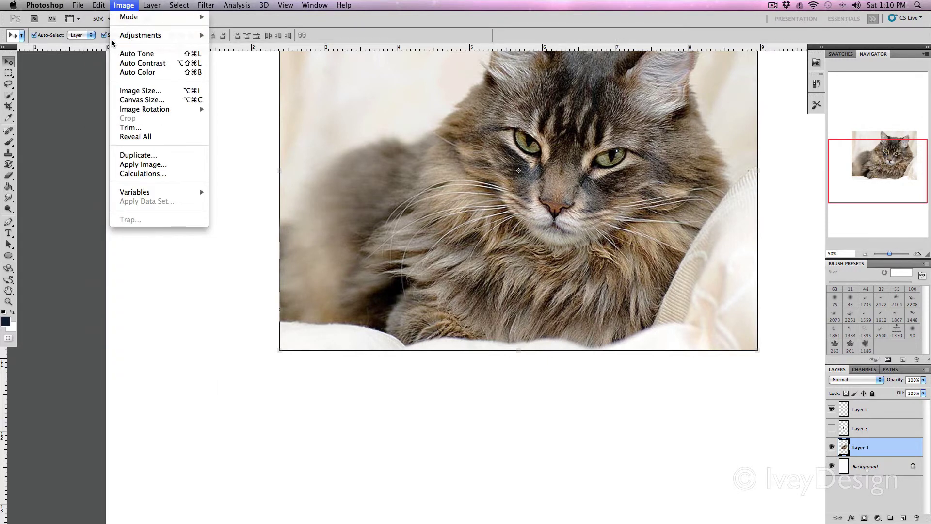
{"action": "mouse_move", "coordinate": [119, 37]}
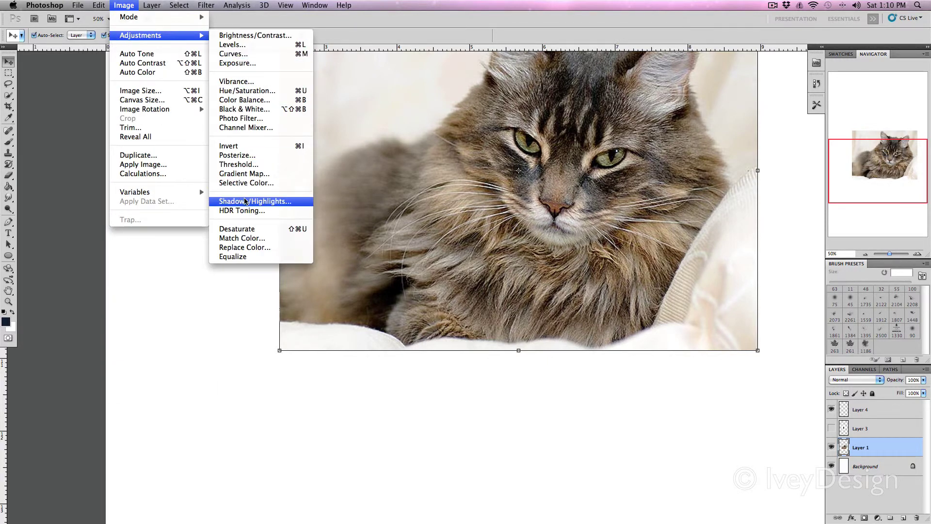
{"action": "left_click", "coordinate": [274, 234]}
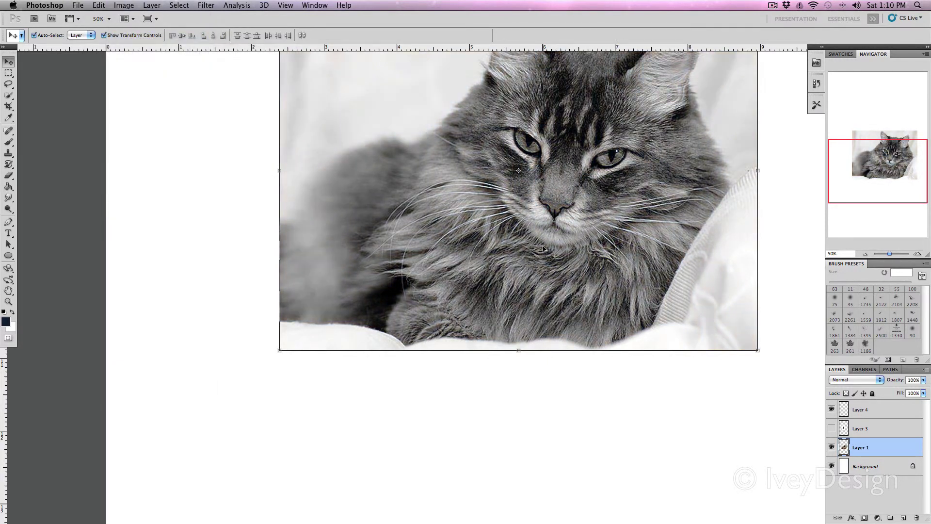
- Marquee a roughly square patch of the cat's chest fur, define it as a brush preset with the suggested name, and deselect it
{"action": "left_click_drag", "start_coordinate": [543, 210], "coordinate": [543, 249]}
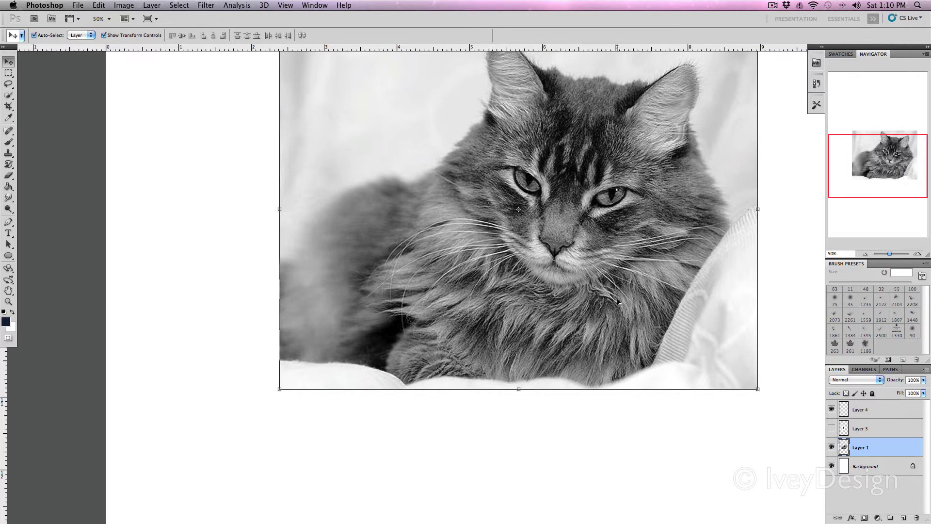
{"action": "left_click", "coordinate": [8, 73]}
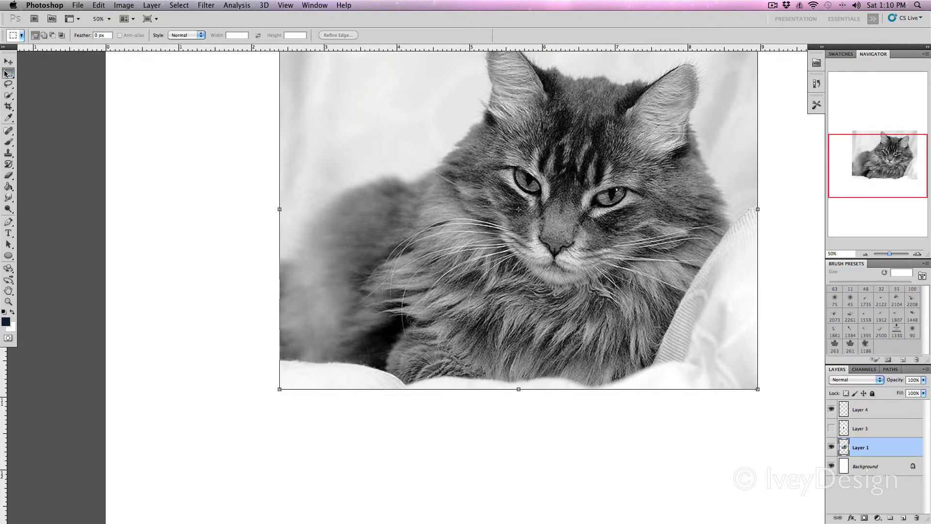
{"action": "left_click_drag", "start_coordinate": [490, 288], "coordinate": [565, 356]}
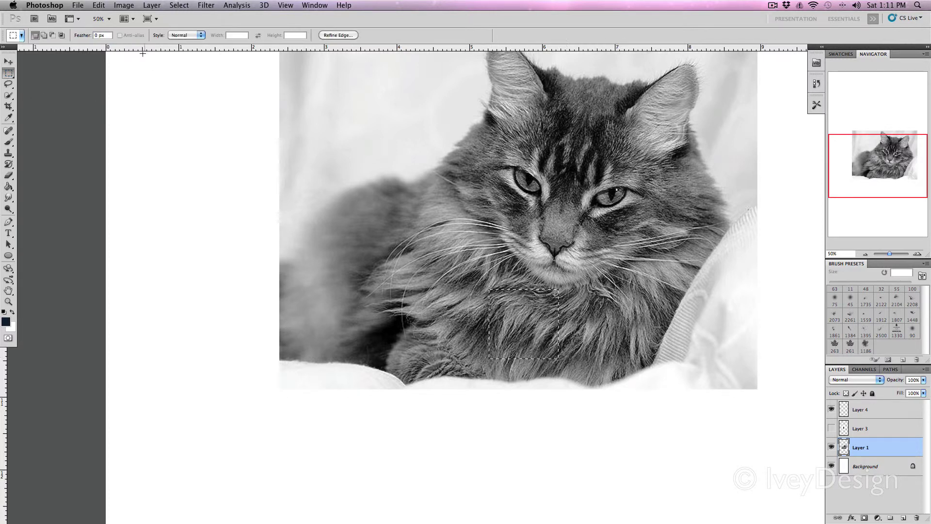
{"action": "left_click", "coordinate": [103, 6]}
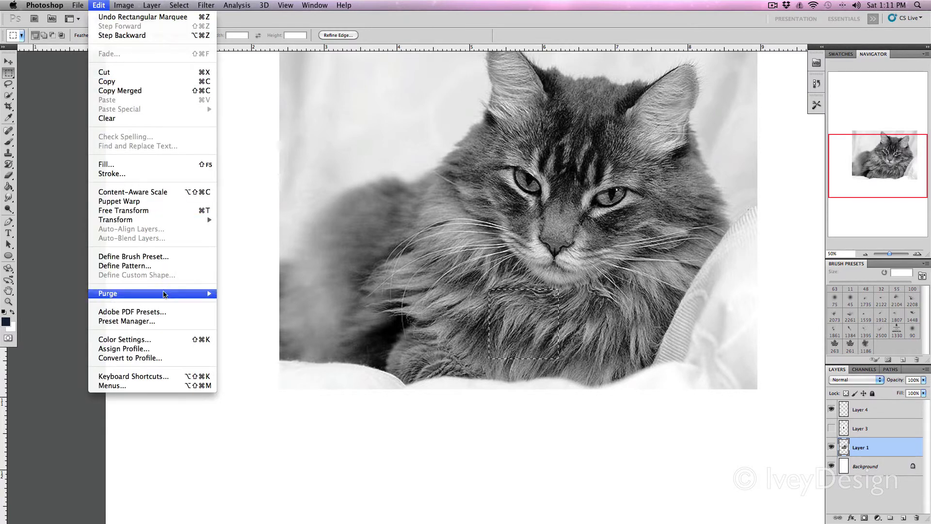
{"action": "left_click", "coordinate": [158, 256]}
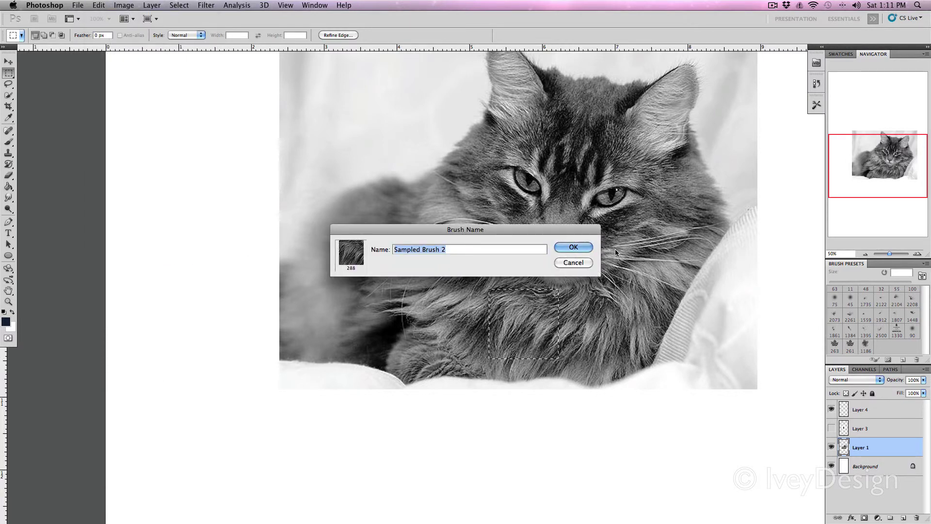
{"action": "left_click", "coordinate": [565, 248]}
{"action": "left_click", "coordinate": [433, 290]}
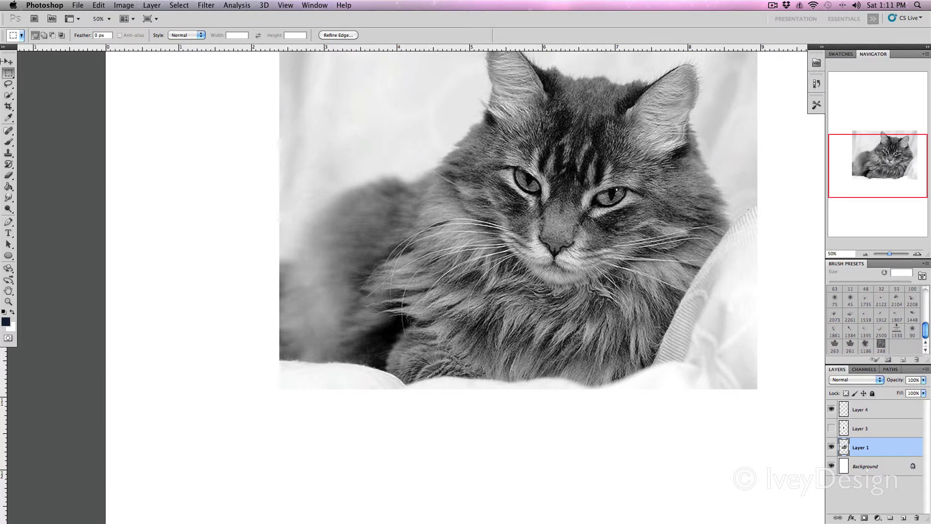
- Choose the 288 px fur brush and paint overlapping test strokes below the cat photo on Layer 1
{"action": "left_click", "coordinate": [8, 142]}
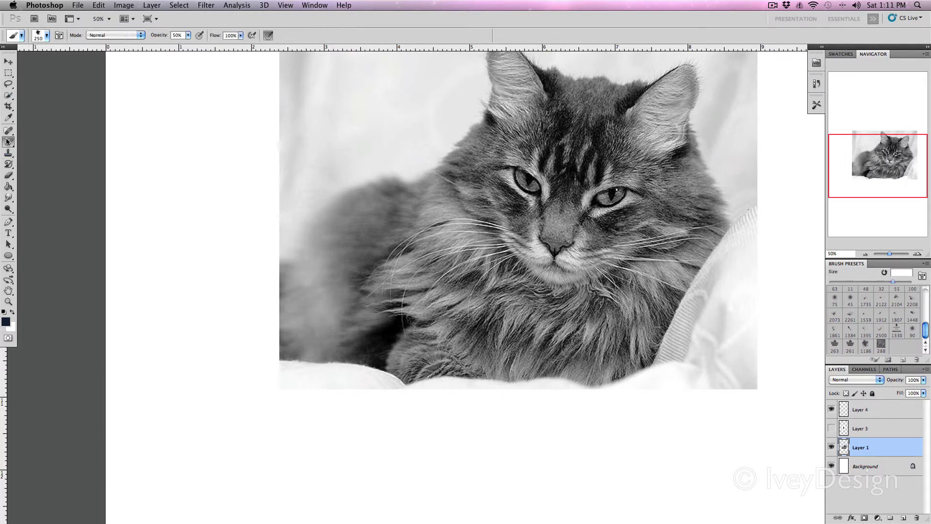
{"action": "left_click", "coordinate": [40, 35]}
{"action": "left_click", "coordinate": [62, 231]}
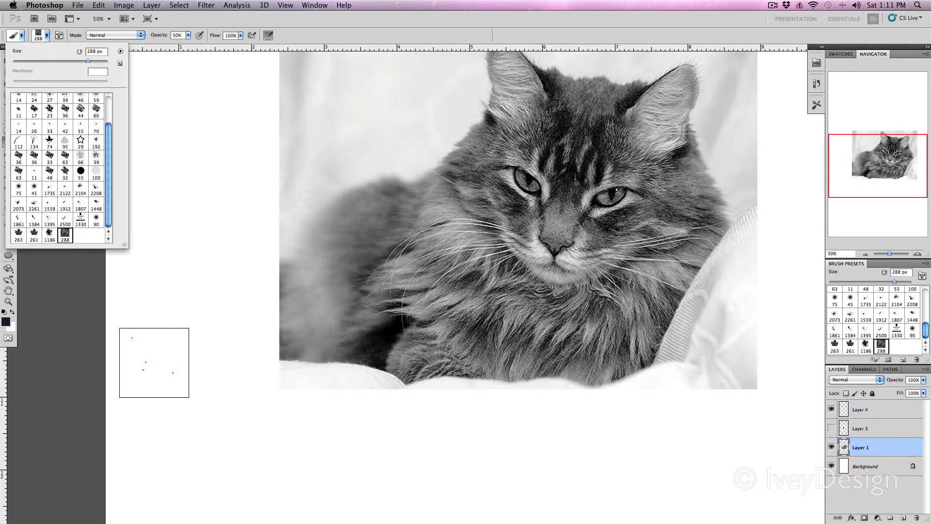
{"action": "mouse_move", "coordinate": [189, 434]}
{"action": "left_mouse_down"}
{"action": "mouse_move", "coordinate": [341, 470]}
{"action": "mouse_move", "coordinate": [404, 438]}
{"action": "mouse_move", "coordinate": [527, 472]}
{"action": "mouse_move", "coordinate": [446, 422]}
{"action": "mouse_move", "coordinate": [389, 433]}
{"action": "mouse_move", "coordinate": [309, 429]}
{"action": "left_mouse_up"}
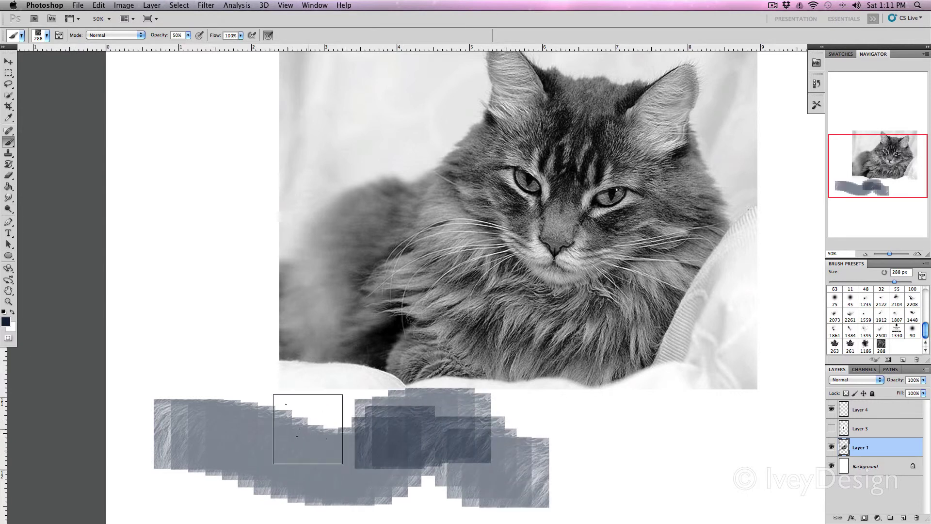
{"action": "left_click", "coordinate": [311, 427]}
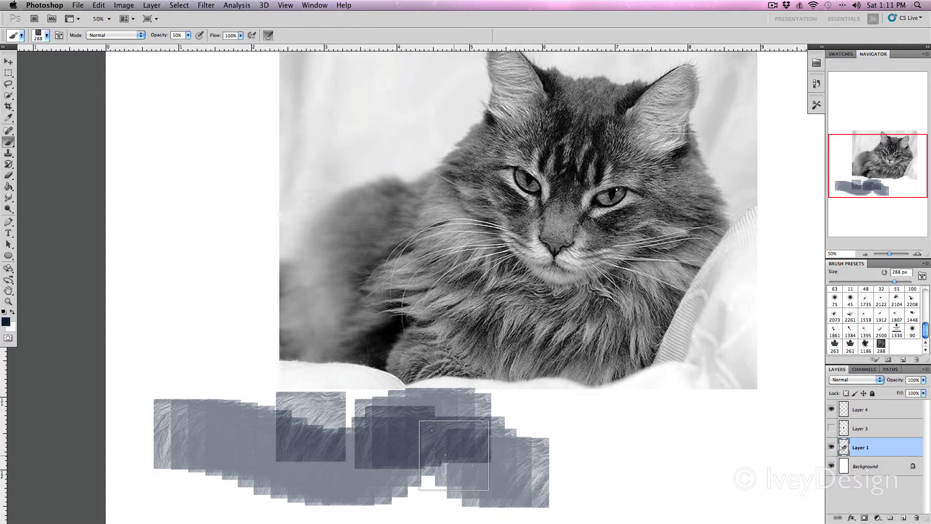
- Undo all the hard-edged fur brush strokes below the cat photo
{"action": "key", "text": "ctrl+alt+z"}
{"action": "key", "text": "ctrl+alt+z"}
{"action": "key", "text": "ctrl+alt+z"}
{"action": "key", "text": "ctrl+alt+z"}
{"action": "key", "text": "ctrl+alt+z"}
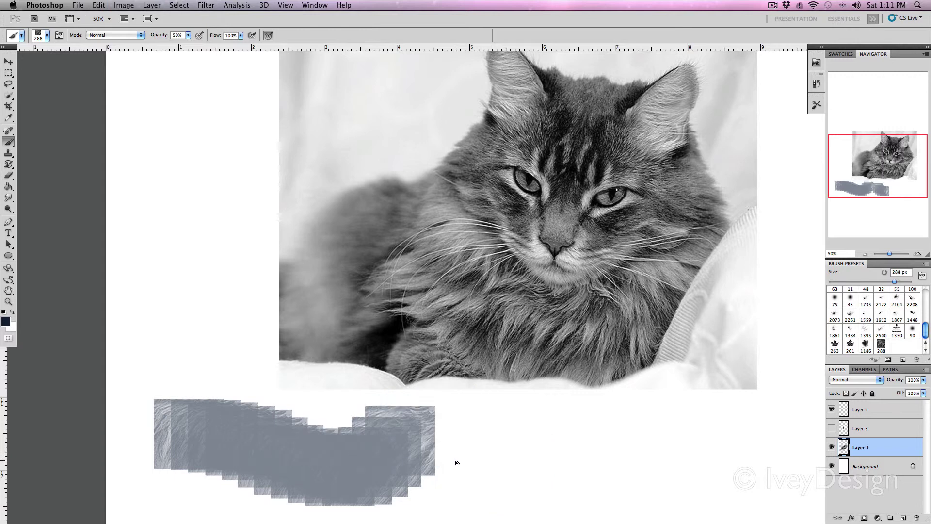
{"action": "key", "text": "ctrl+alt+z"}
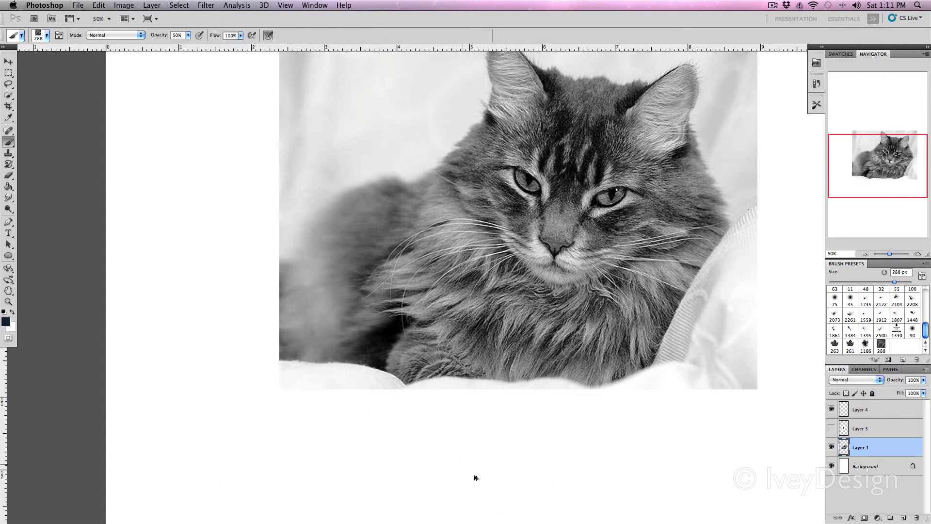
- Set the rectangular marquee feather to 25 px and select a roughly square patch of the cat's chest fur
{"action": "left_click", "coordinate": [7, 74]}
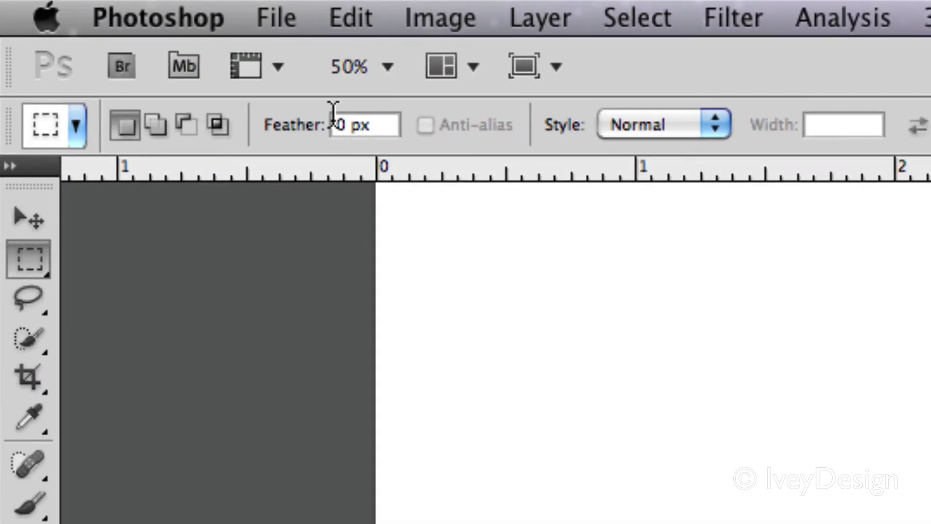
{"action": "double_click", "coordinate": [339, 124]}
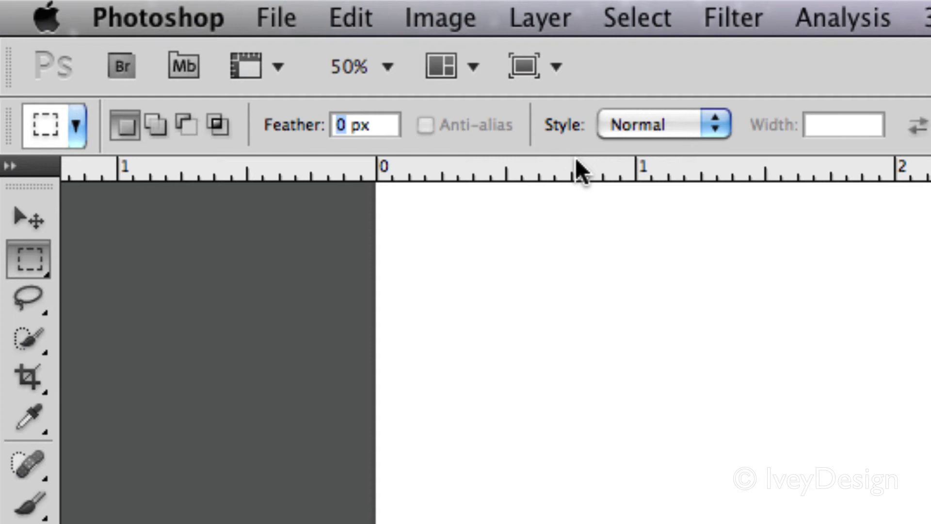
{"action": "type", "text": "25"}
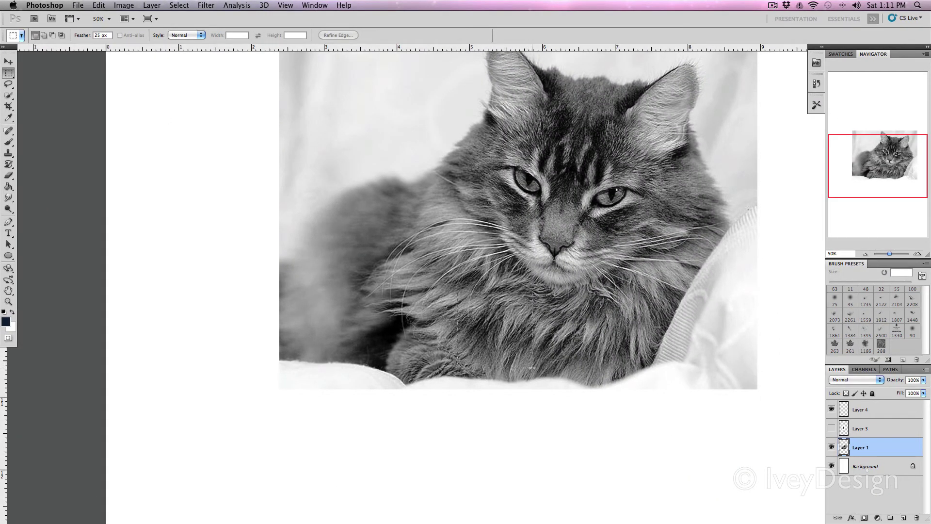
{"action": "left_click_drag", "start_coordinate": [532, 368], "coordinate": [532, 367]}
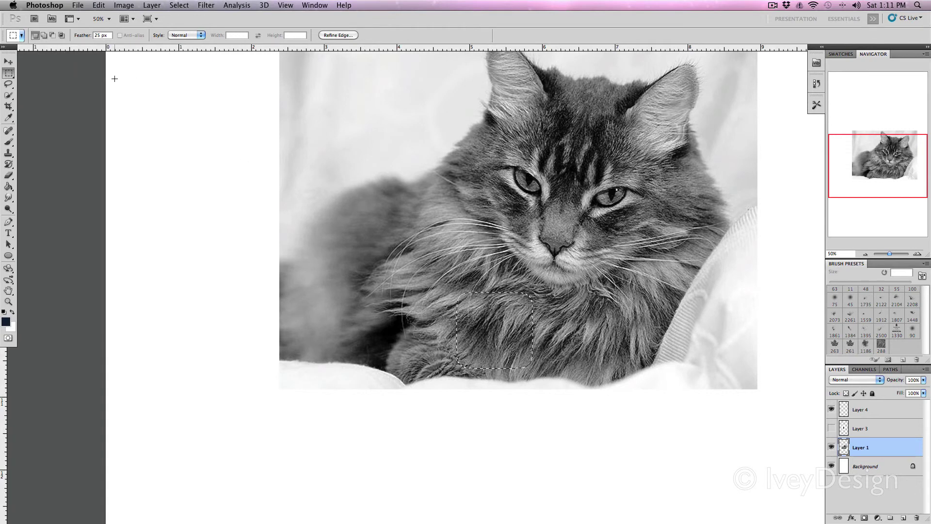
- Define the feathered fur selection as a new brush preset with the suggested name and clear the selection
{"action": "left_click", "coordinate": [121, 5]}
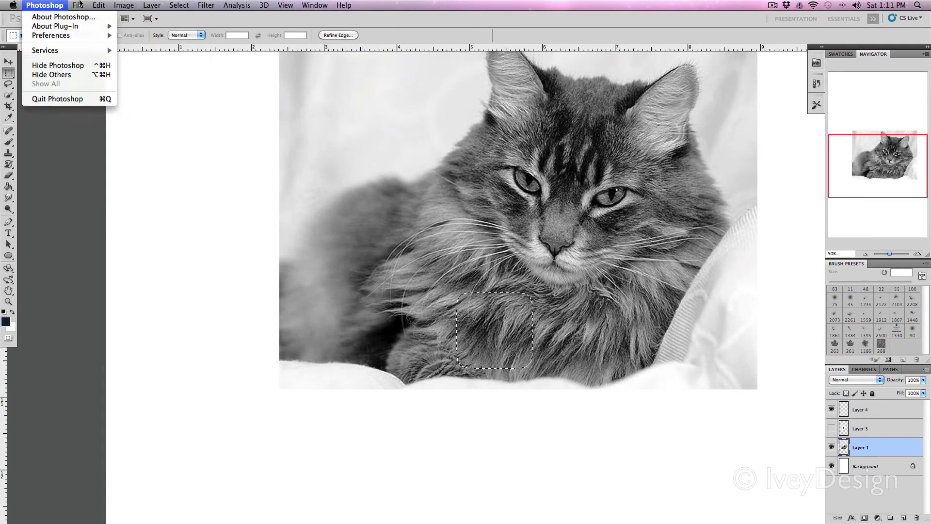
{"action": "left_click", "coordinate": [151, 255]}
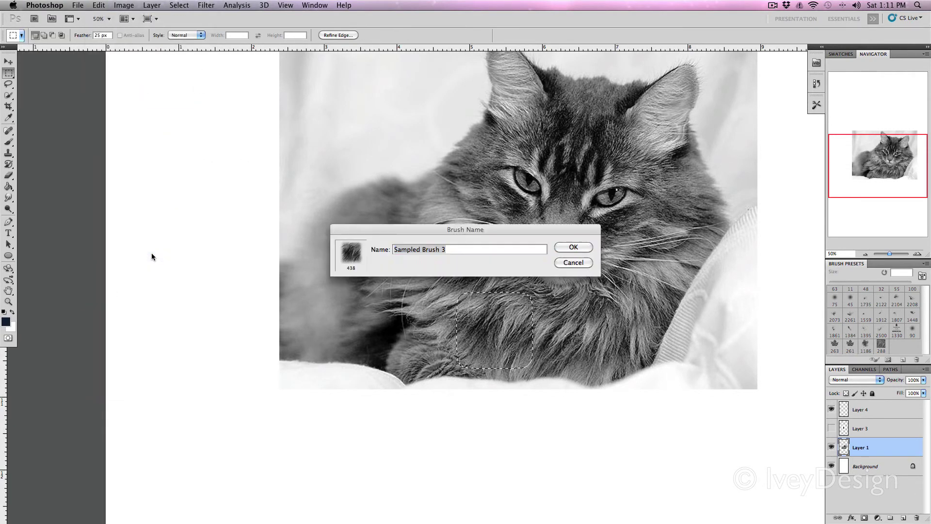
{"action": "left_click", "coordinate": [565, 247]}
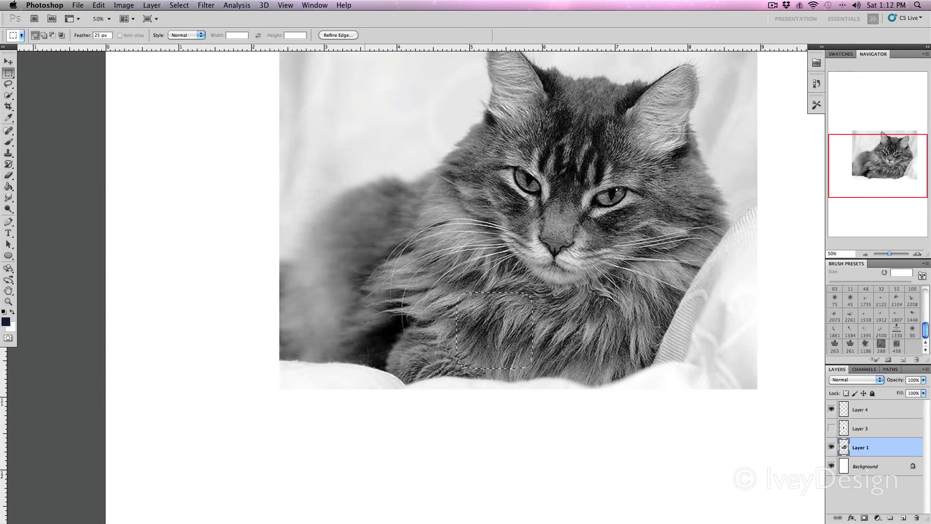
{"action": "left_click", "coordinate": [263, 123]}
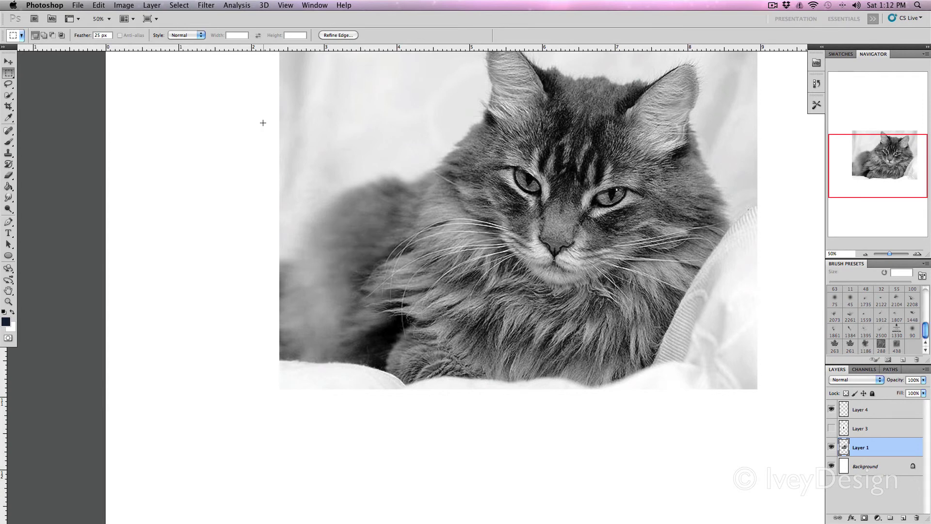
- Choose the 438 px feathered fur brush and paint a wide band of overlapping strokes below the cat photo on Layer 1
{"action": "left_click", "coordinate": [7, 142]}
{"action": "left_click", "coordinate": [48, 34]}
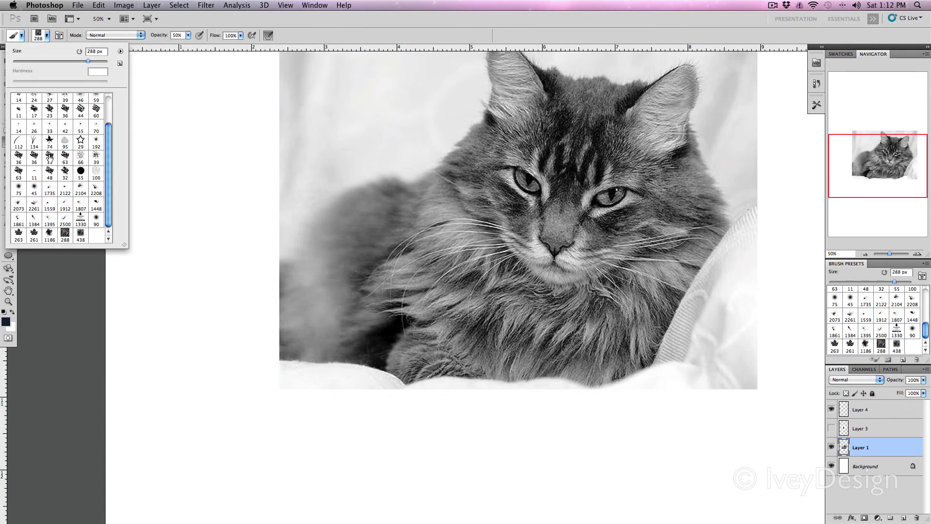
{"action": "left_click", "coordinate": [81, 236]}
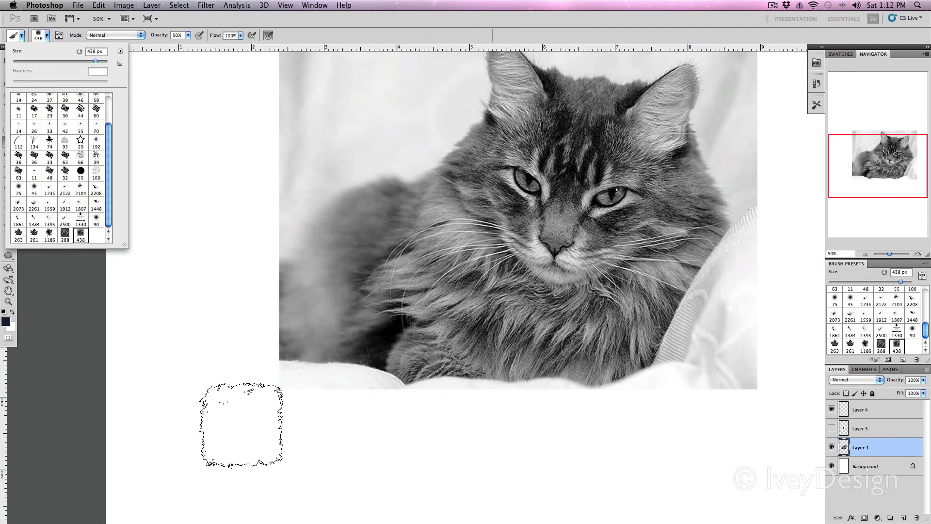
{"action": "mouse_move", "coordinate": [239, 396]}
{"action": "left_mouse_down"}
{"action": "mouse_move", "coordinate": [344, 470]}
{"action": "mouse_move", "coordinate": [432, 408]}
{"action": "mouse_move", "coordinate": [558, 474]}
{"action": "mouse_move", "coordinate": [405, 443]}
{"action": "left_mouse_up"}
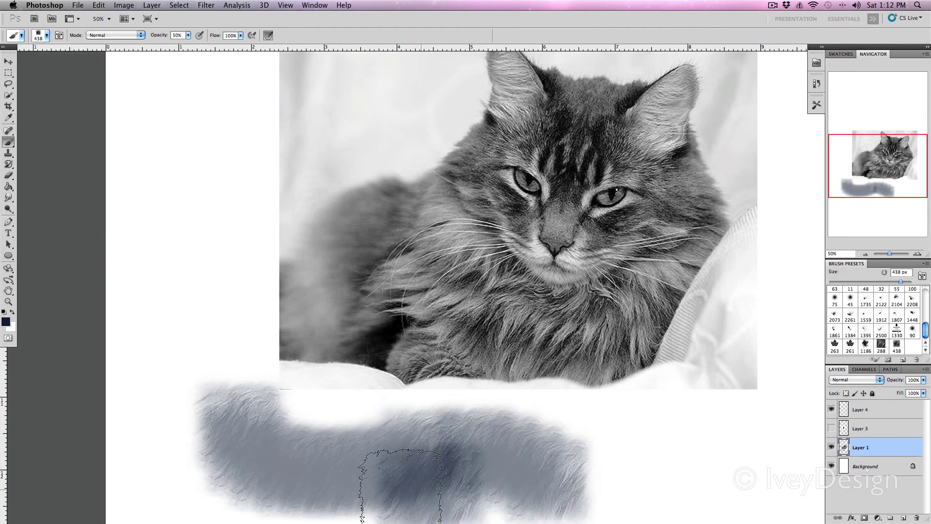
{"action": "mouse_move", "coordinate": [347, 426]}
{"action": "left_mouse_down"}
{"action": "mouse_move", "coordinate": [263, 431]}
{"action": "mouse_move", "coordinate": [228, 450]}
{"action": "mouse_move", "coordinate": [243, 469]}
{"action": "mouse_move", "coordinate": [343, 479]}
{"action": "mouse_move", "coordinate": [454, 474]}
{"action": "left_mouse_up"}
{"action": "scroll", "coordinate": [454, 466], "scroll_direction": "down", "scroll_amount": 3}
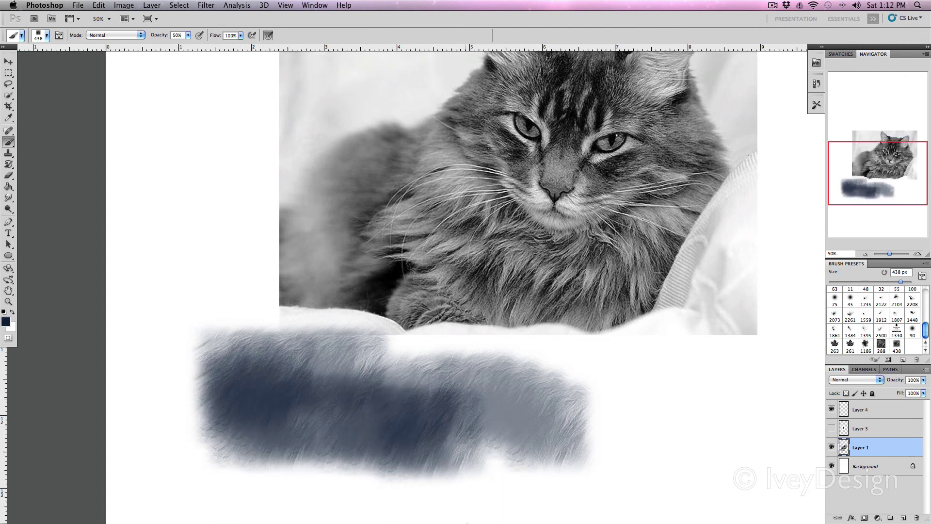
{"action": "mouse_move", "coordinate": [442, 330]}
{"action": "left_mouse_down"}
{"action": "mouse_move", "coordinate": [631, 401]}
{"action": "mouse_move", "coordinate": [623, 391]}
{"action": "mouse_move", "coordinate": [613, 398]}
{"action": "mouse_move", "coordinate": [617, 438]}
{"action": "mouse_move", "coordinate": [578, 434]}
{"action": "mouse_move", "coordinate": [506, 457]}
{"action": "mouse_move", "coordinate": [464, 453]}
{"action": "mouse_move", "coordinate": [504, 477]}
{"action": "mouse_move", "coordinate": [702, 410]}
{"action": "mouse_move", "coordinate": [669, 387]}
{"action": "mouse_move", "coordinate": [688, 420]}
{"action": "mouse_move", "coordinate": [592, 458]}
{"action": "mouse_move", "coordinate": [536, 441]}
{"action": "left_mouse_up"}
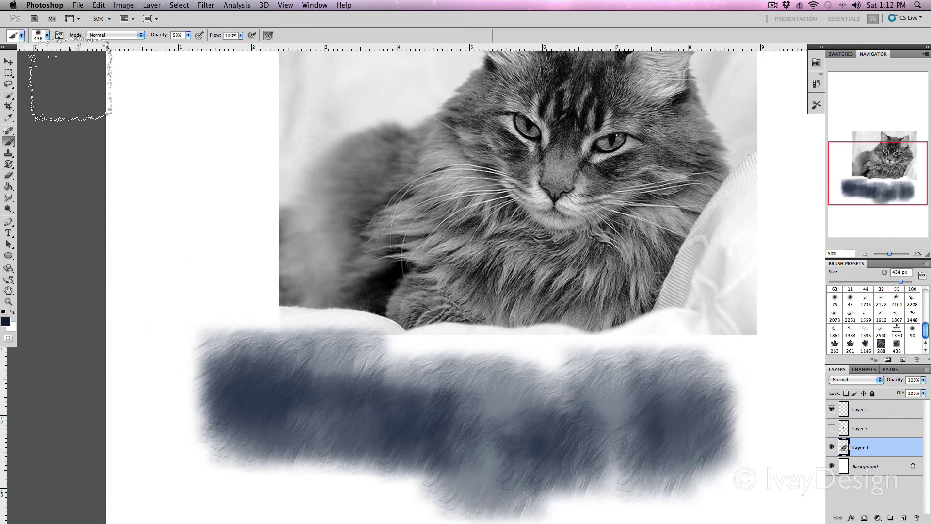
- Open the detailed brush settings for the feathered fur brush
{"action": "left_click", "coordinate": [58, 37]}
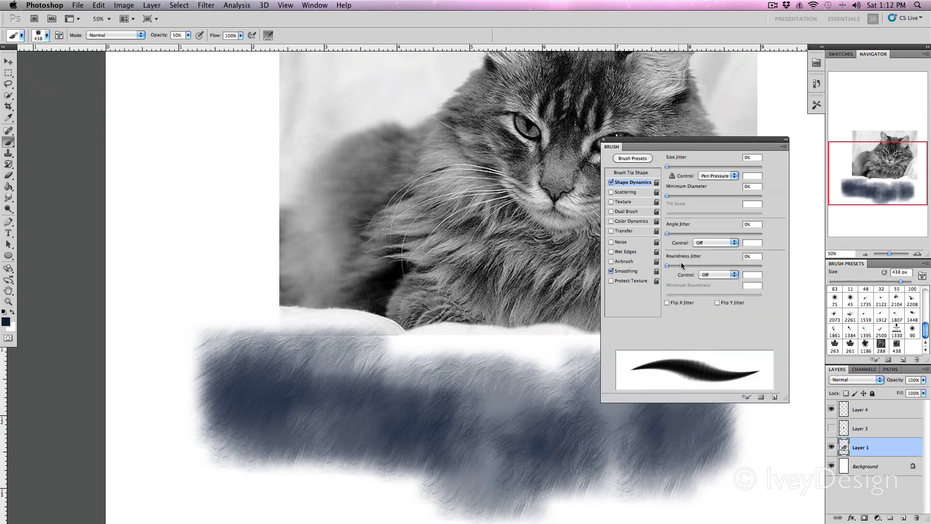